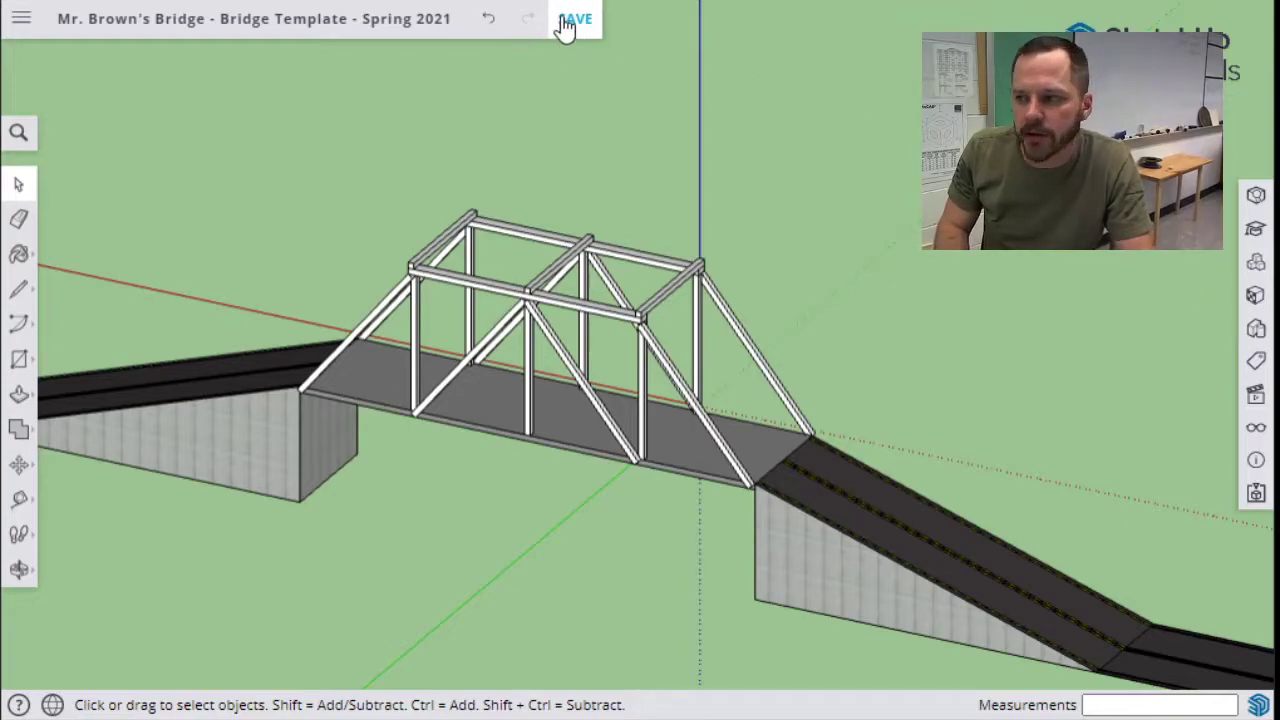
# - Save the bridge template model so the title bar reads SAVED
pyautogui.click(575, 24)
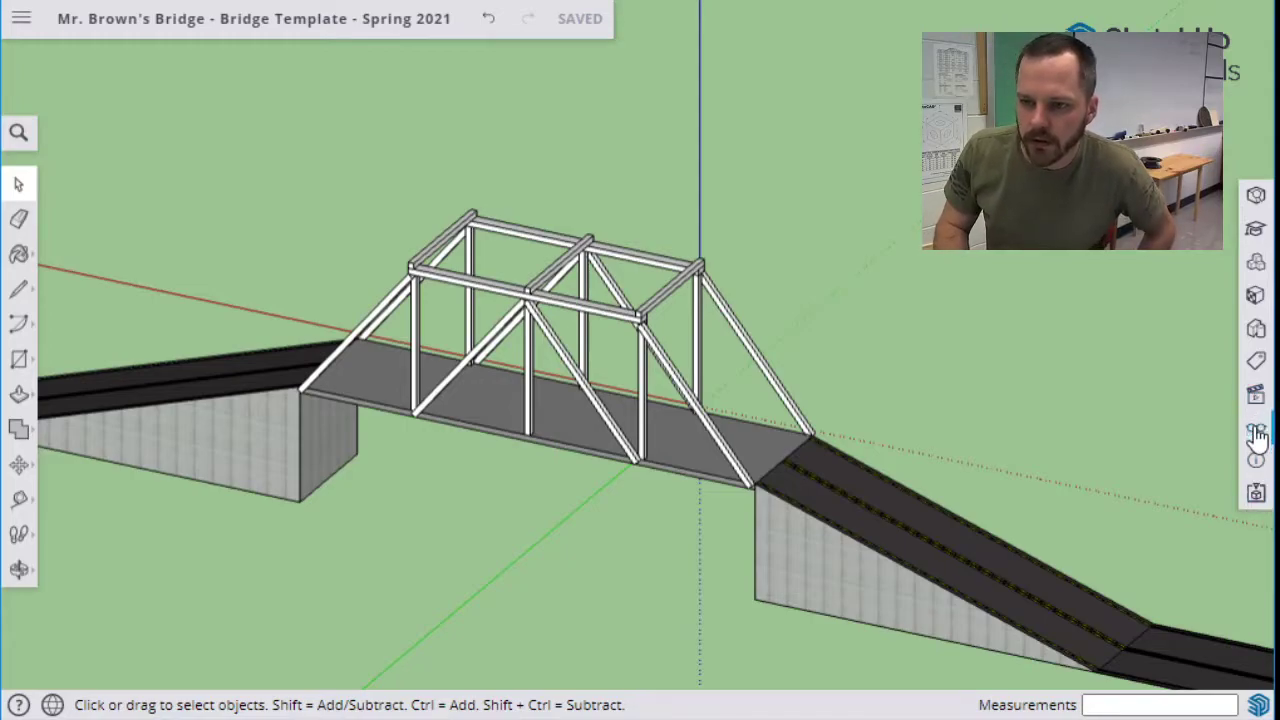
# - Select the whole bridge model with Ctrl+A, unlock all its parts, then deselect
pyautogui.click(1256, 431)
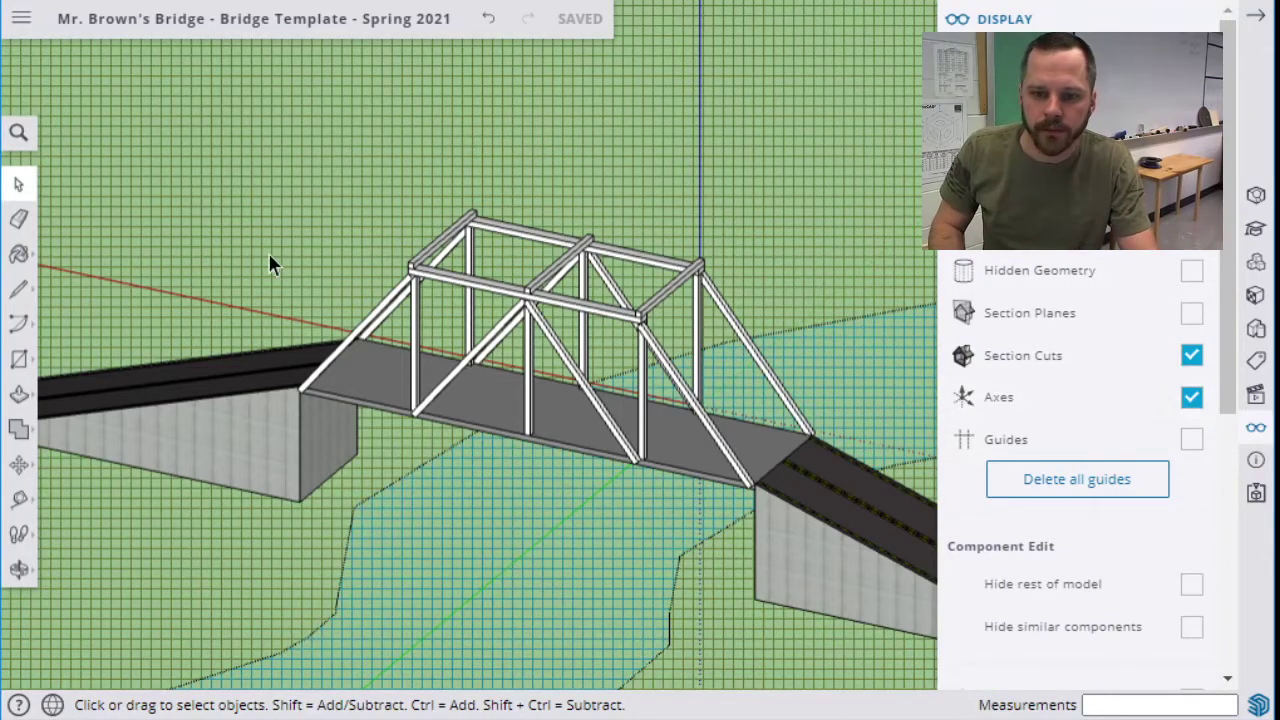
pyautogui.click(1256, 14)
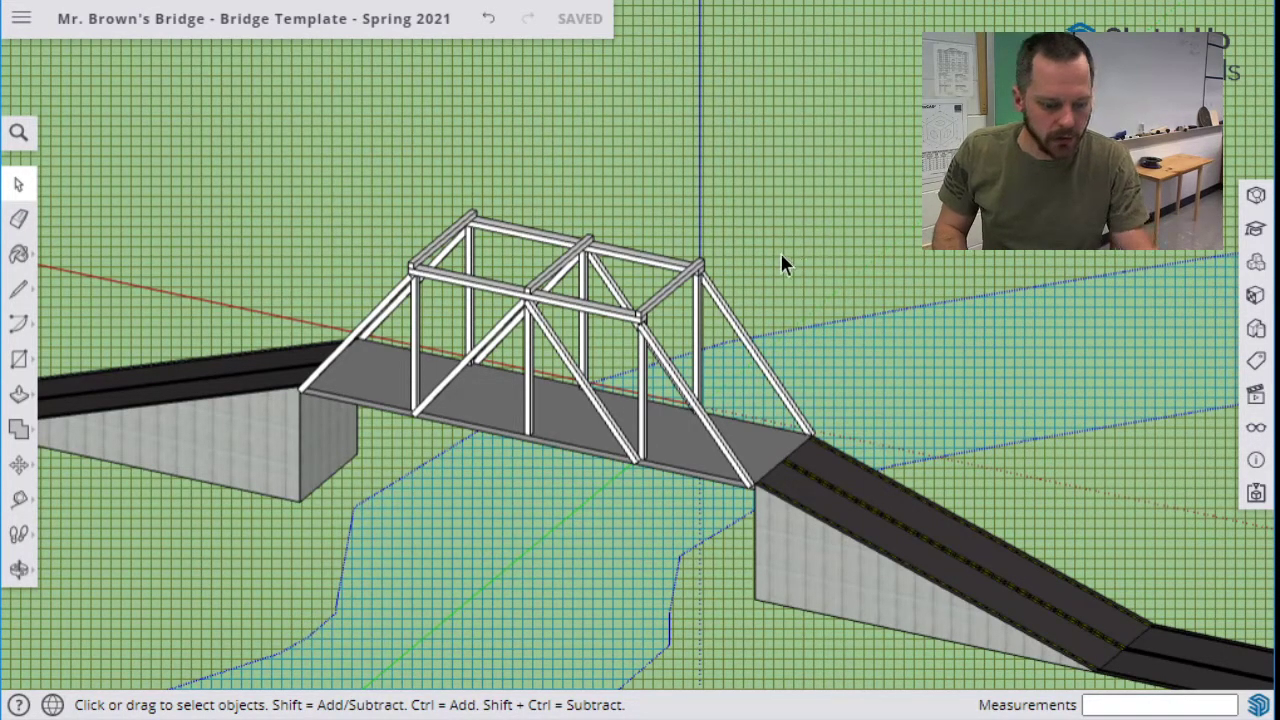
pyautogui.hotkey('ctrl', 'a')
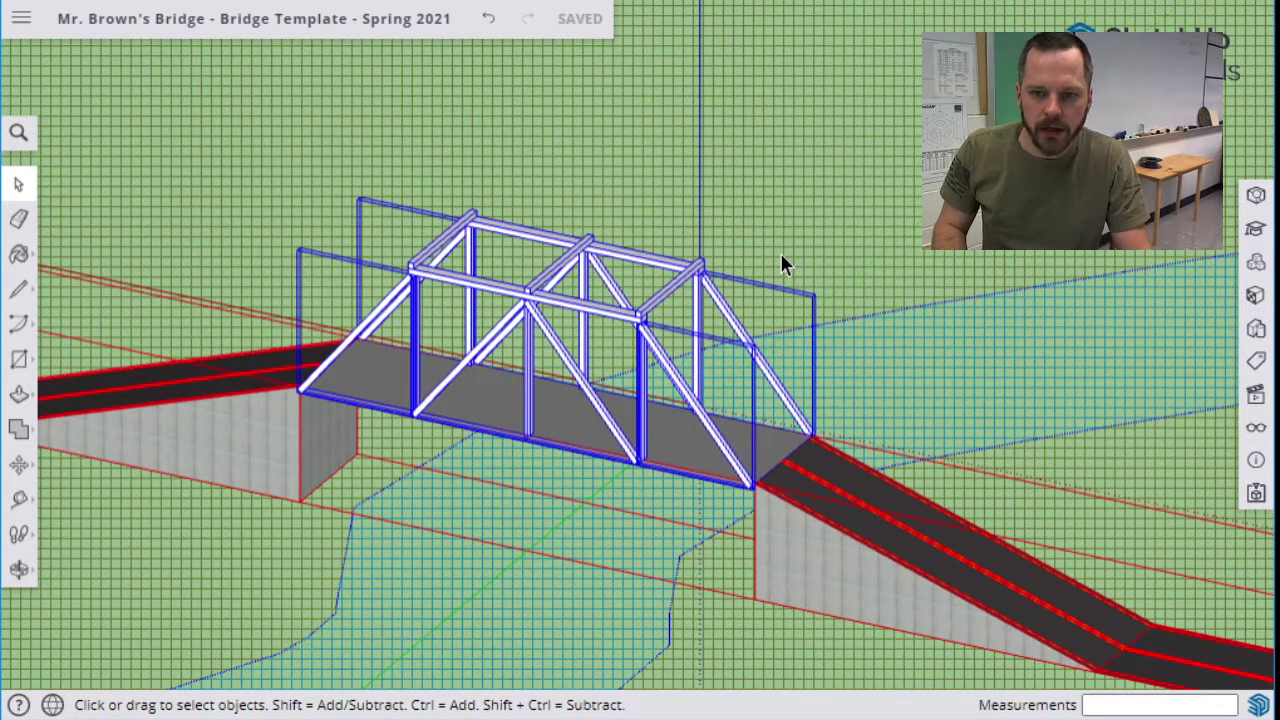
pyautogui.rightClick(851, 258)
pyautogui.click(906, 323)
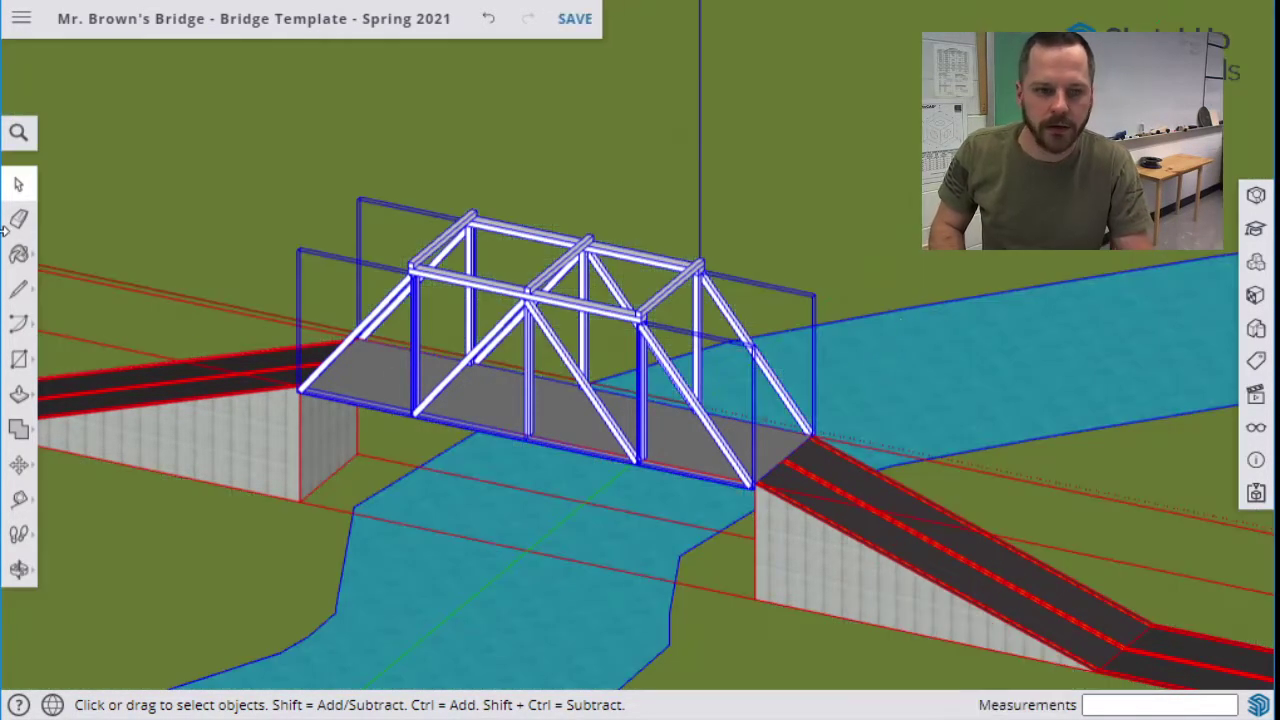
pyautogui.click(953, 297)
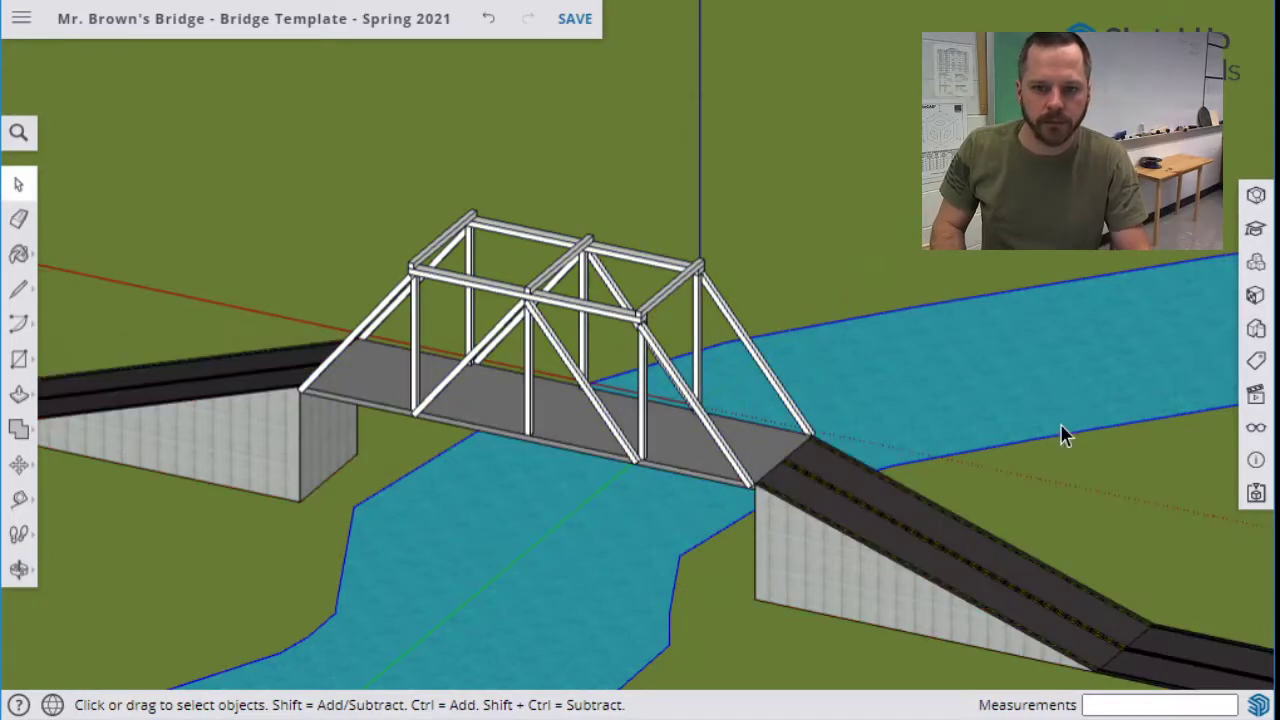
# - Orbit and zoom to an elevated three-quarter view of the truss bridge over the river
pyautogui.moveTo(849, 531); pyautogui.dragTo(808, 604, button='middle')
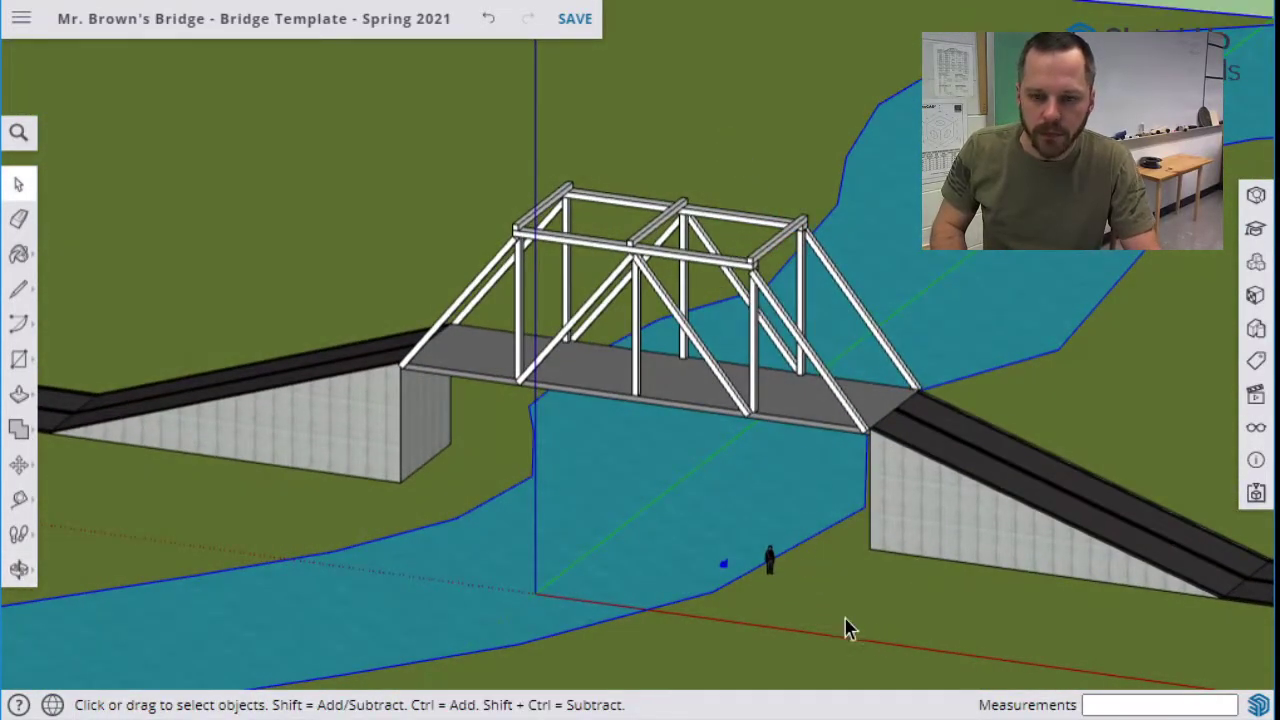
pyautogui.scroll(3, 800, 586)
pyautogui.scroll(-3, 806, 586)
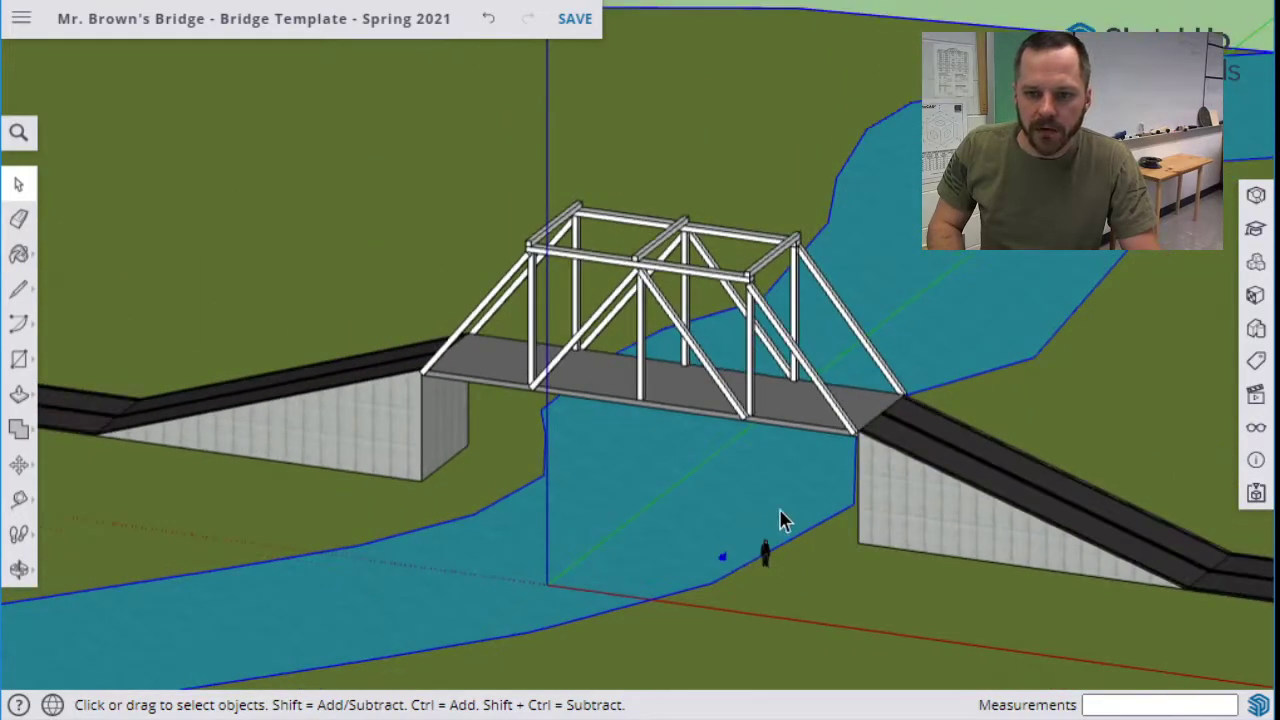
pyautogui.moveTo(803, 523); pyautogui.dragTo(684, 492, button='middle')
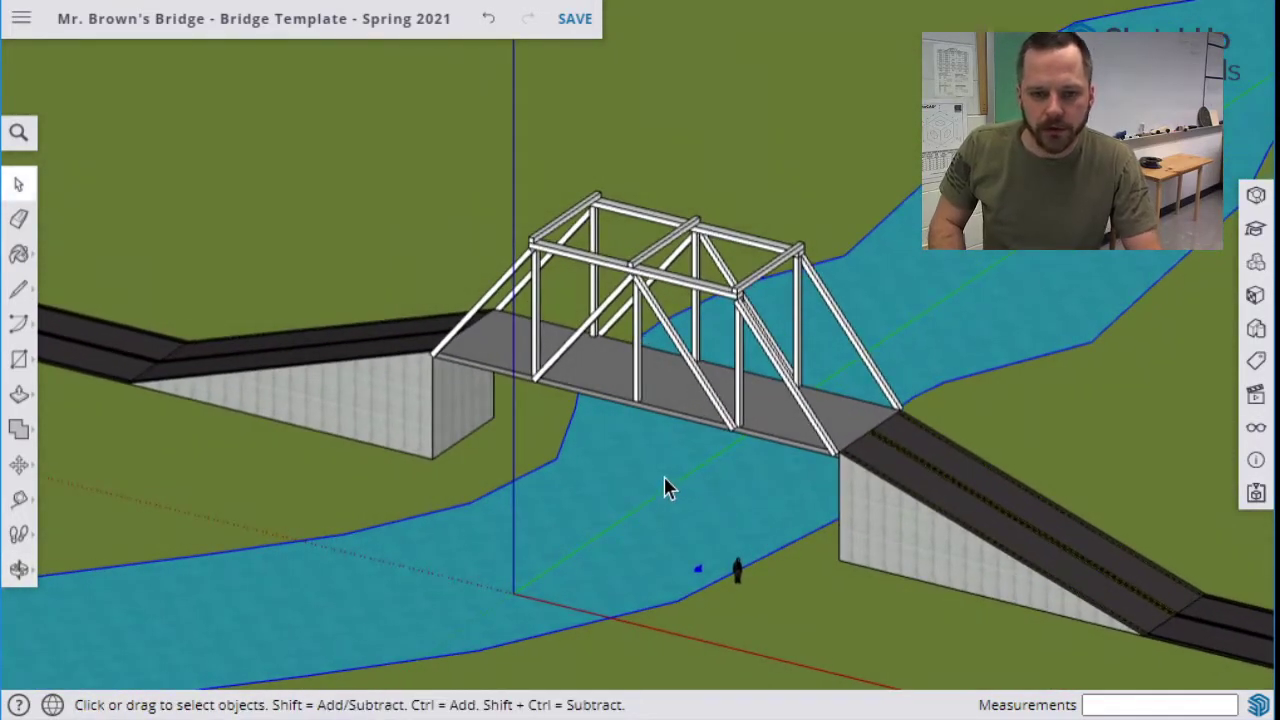
pyautogui.moveTo(781, 449); pyautogui.dragTo(661, 545, button='middle')
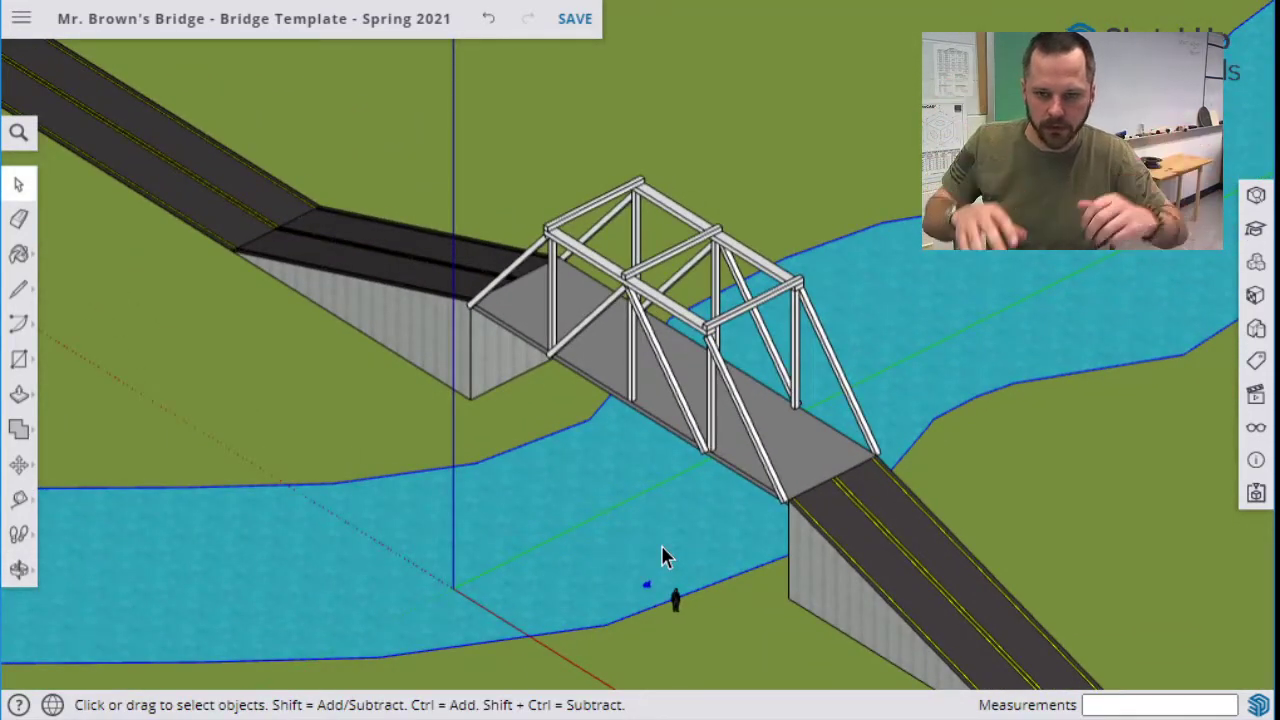
pyautogui.moveTo(846, 457); pyautogui.dragTo(770, 435, button='middle')
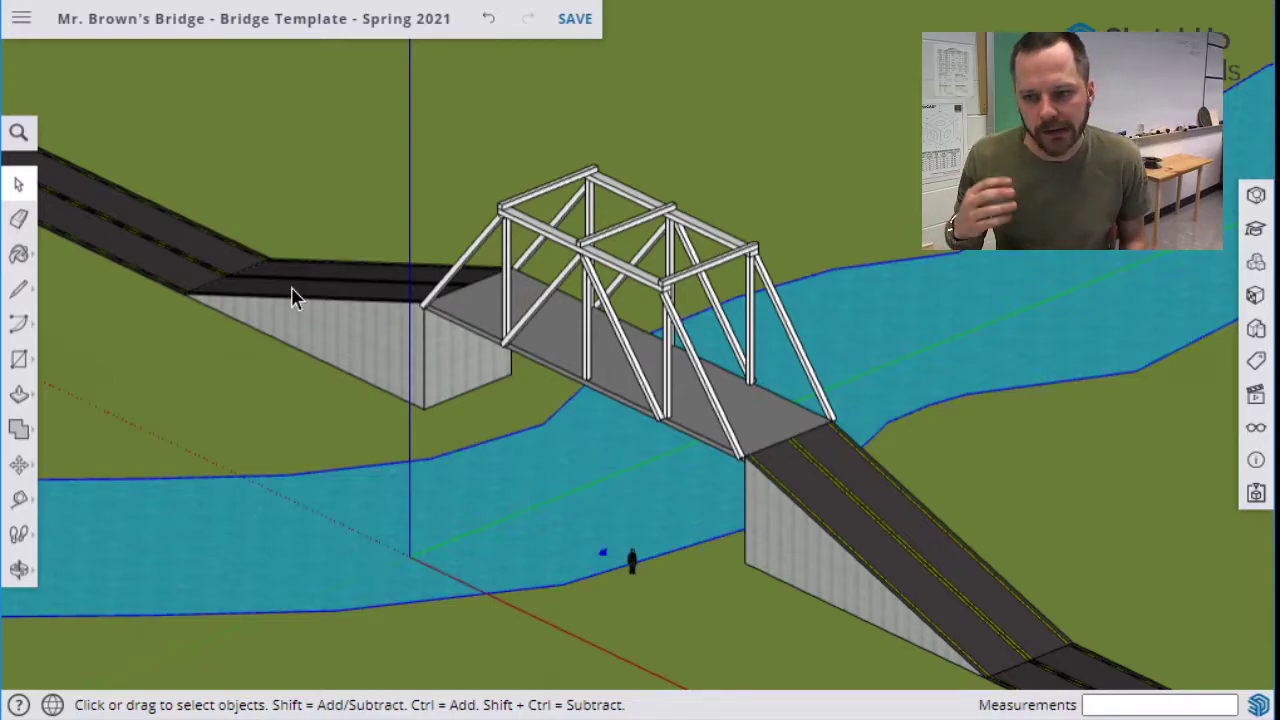
# - Reframe the export preview and save the angled bridge view as a 1014 × 574 px PNG
pyautogui.click(21, 18)
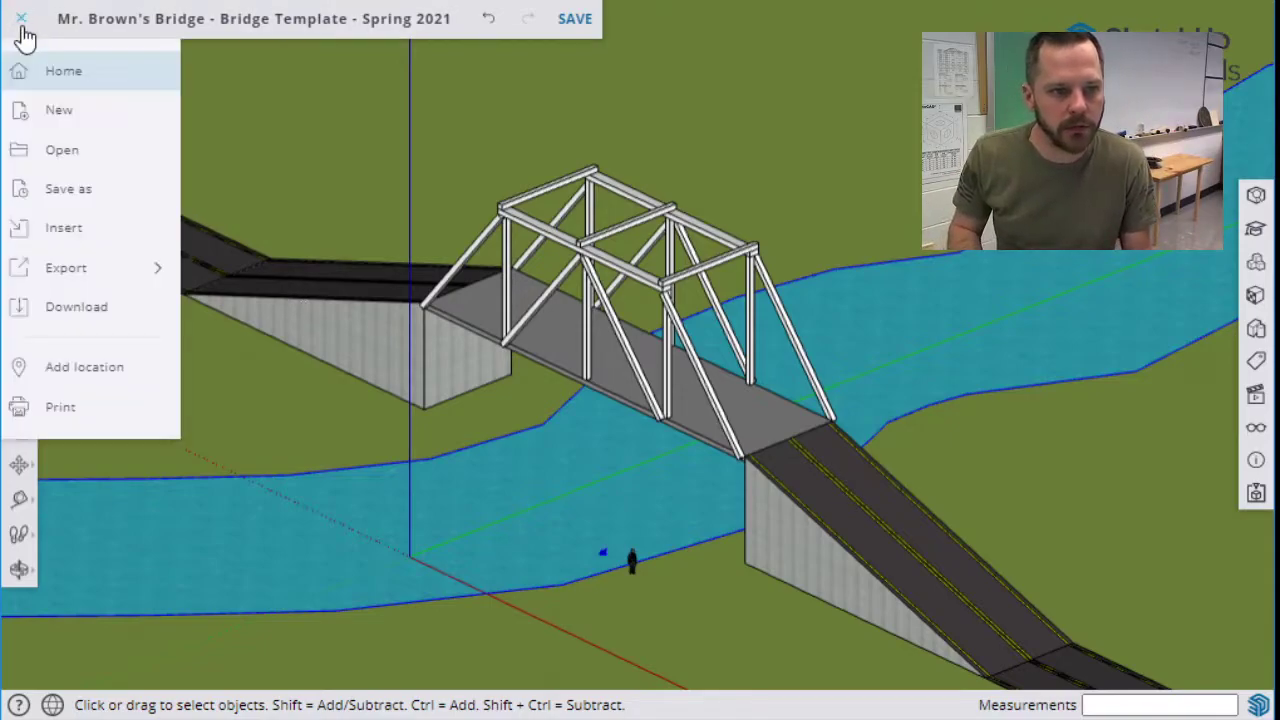
pyautogui.moveTo(63, 283)
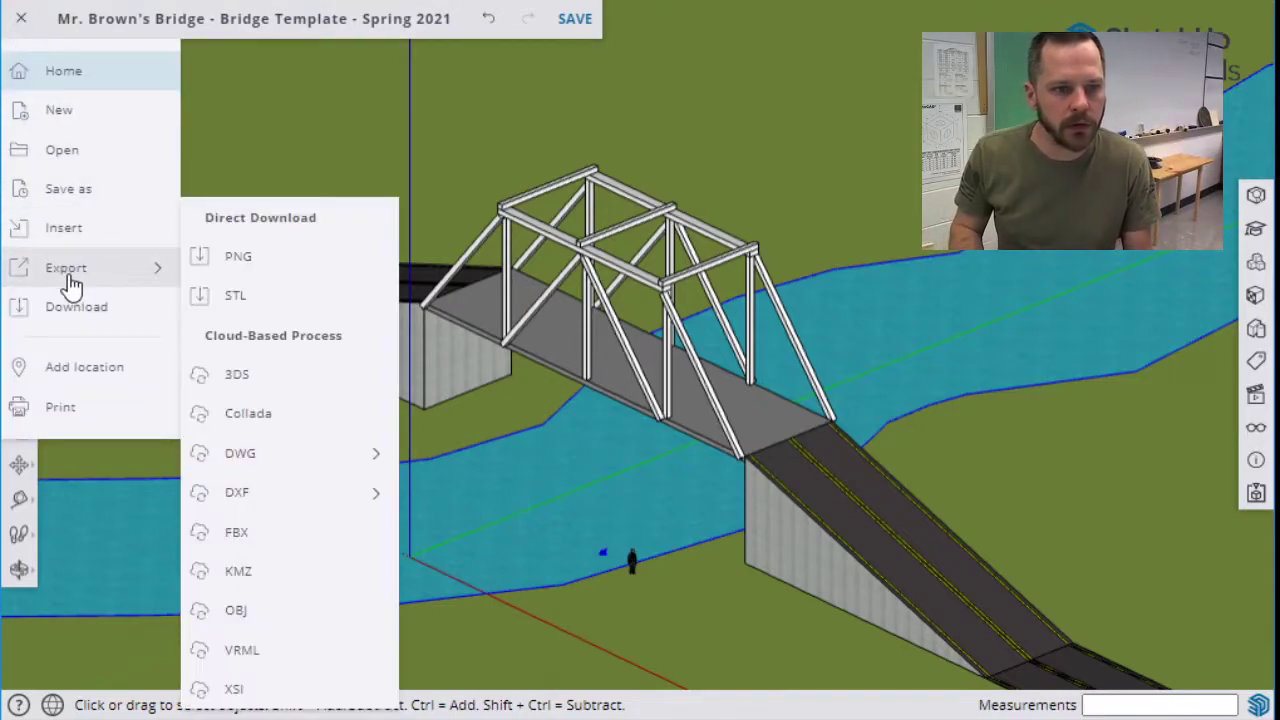
pyautogui.click(240, 258)
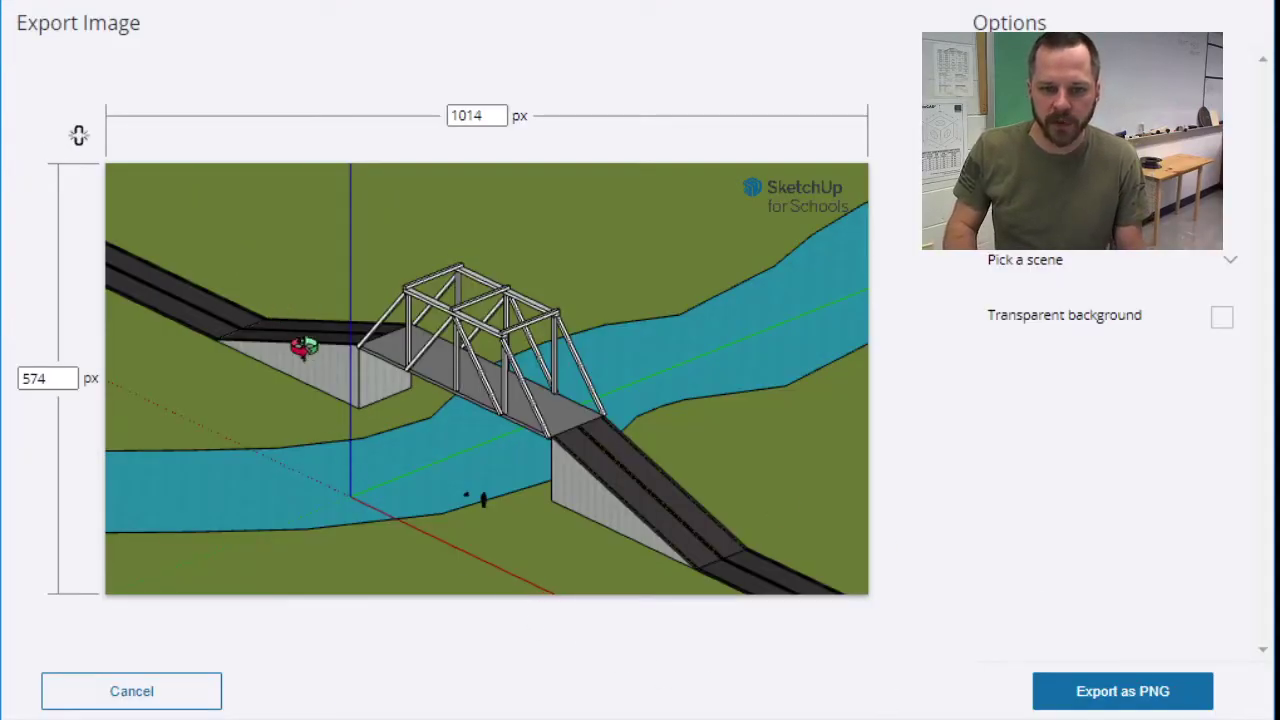
pyautogui.moveTo(512, 427); pyautogui.dragTo(437, 503)
pyautogui.moveTo(630, 395); pyautogui.dragTo(607, 355)
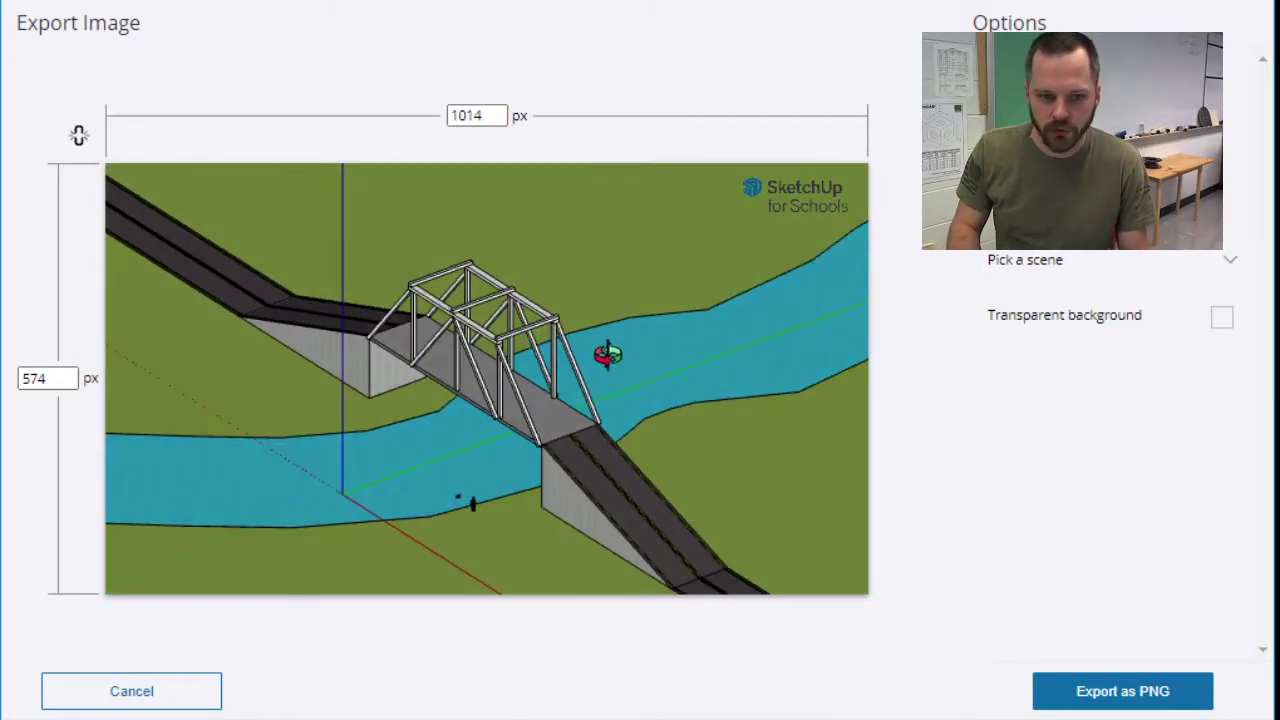
pyautogui.click(1100, 706)
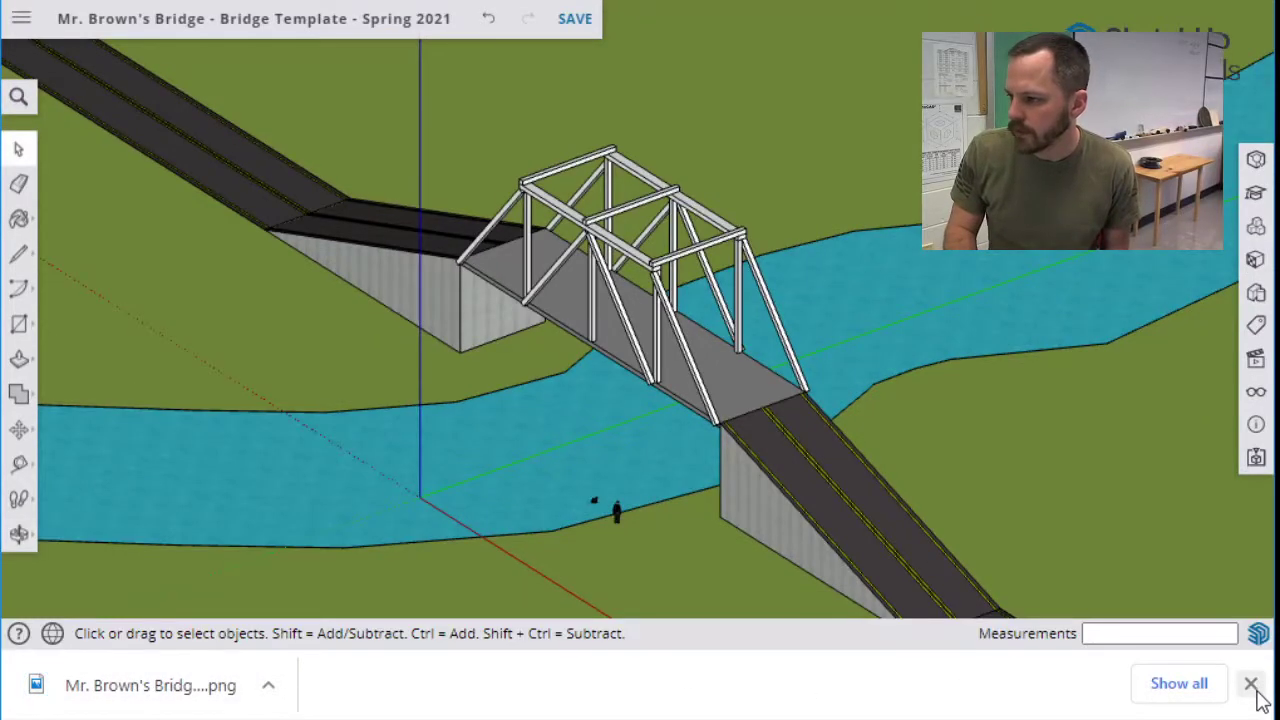
# - Dismiss the download notice and use the Scenes panel's standard views and zoom for a close front view
pyautogui.click(1251, 684)
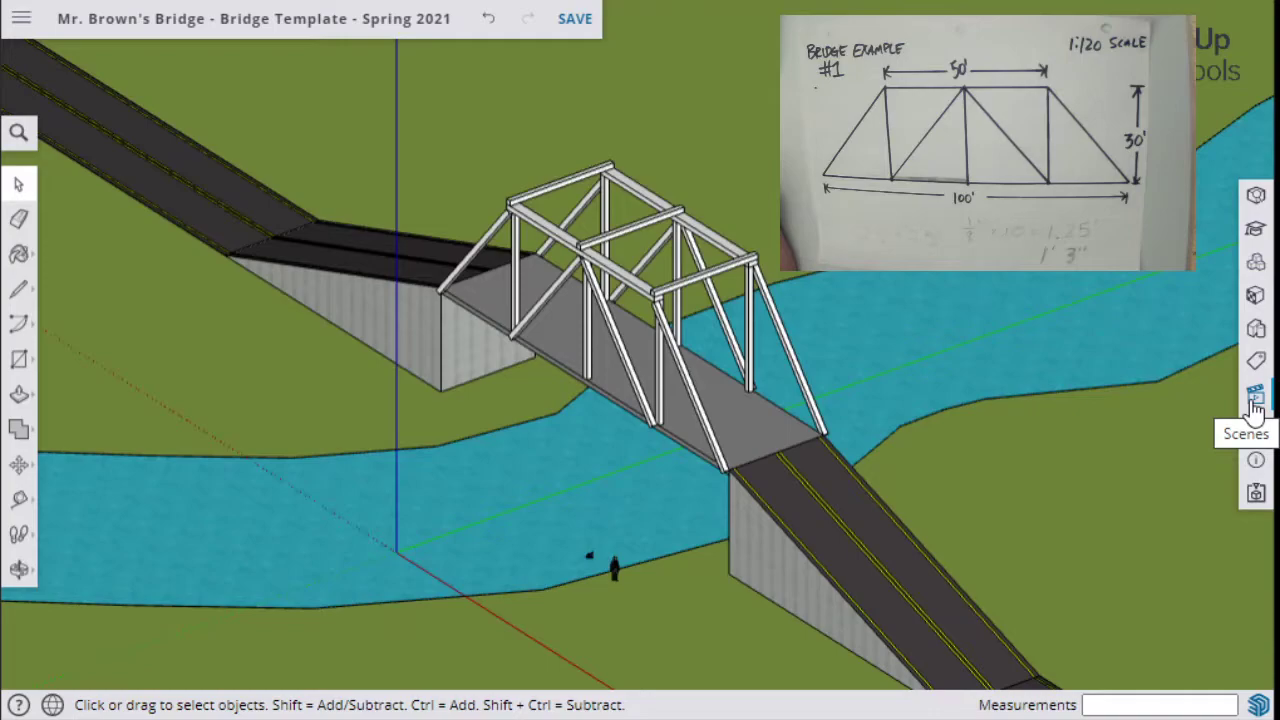
pyautogui.click(1256, 408)
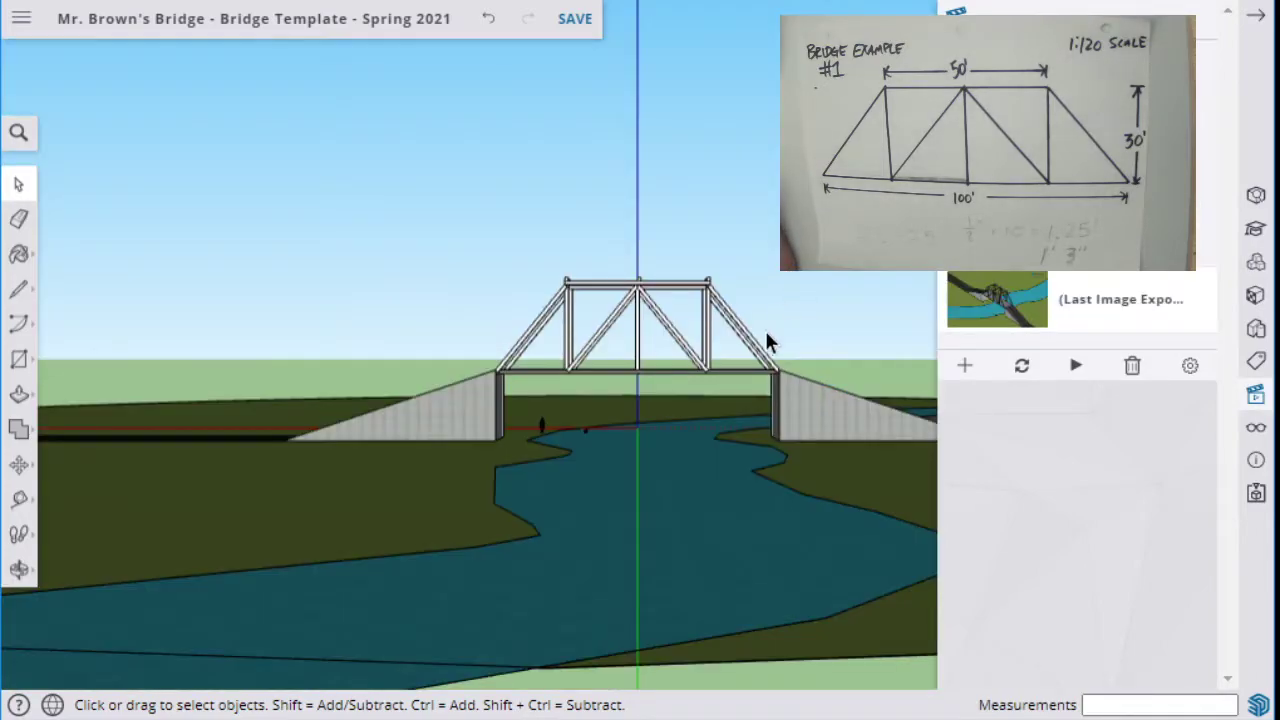
pyautogui.moveTo(768, 342); pyautogui.dragTo(578, 449, button='middle')
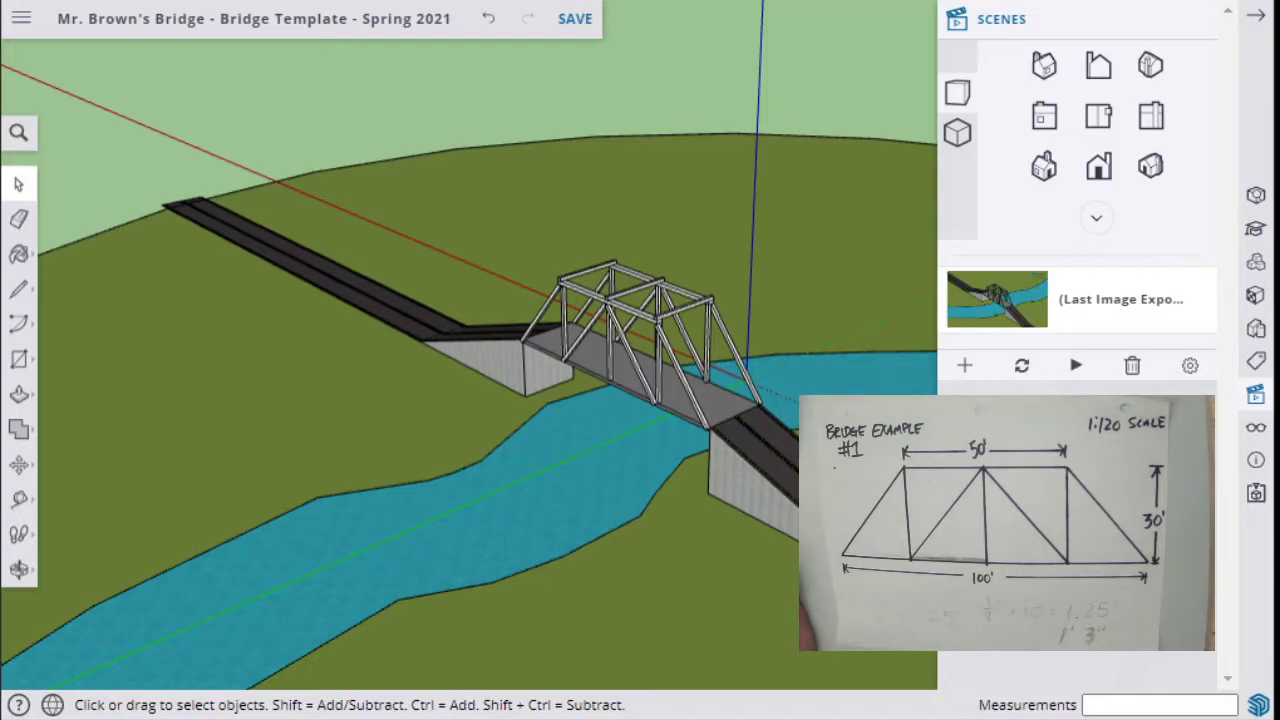
pyautogui.click(1043, 65)
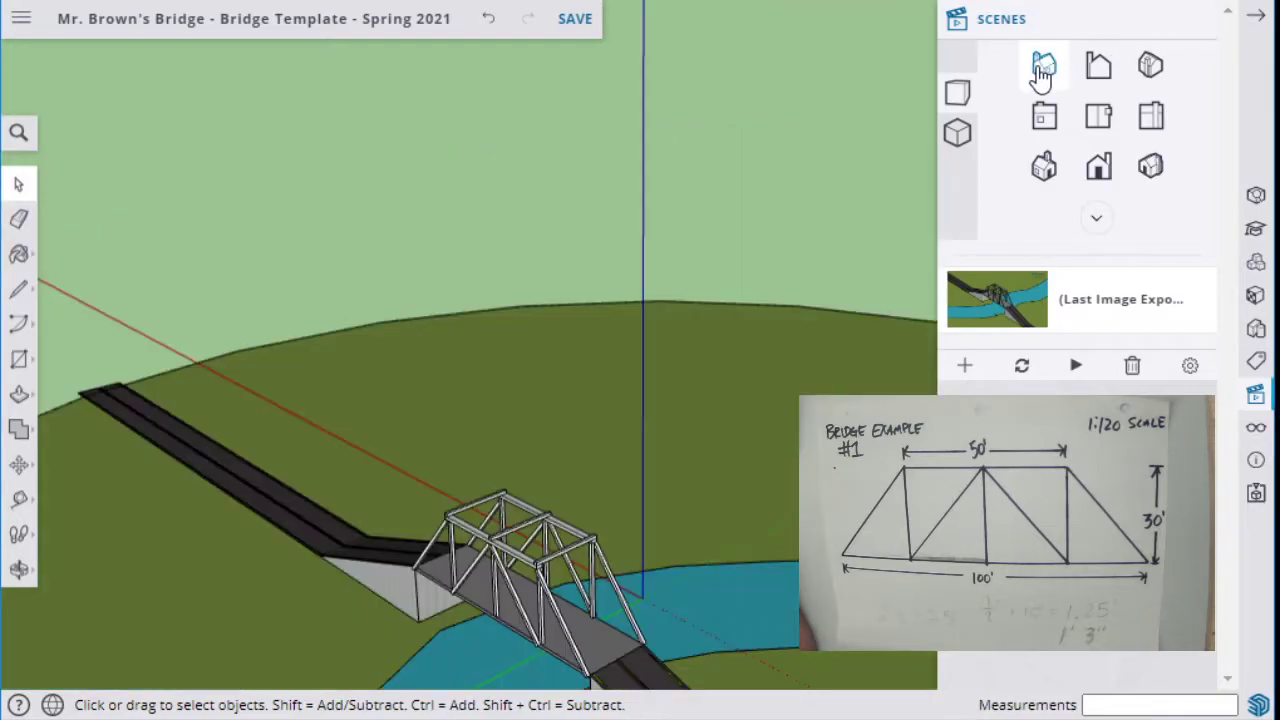
pyautogui.click(1100, 120)
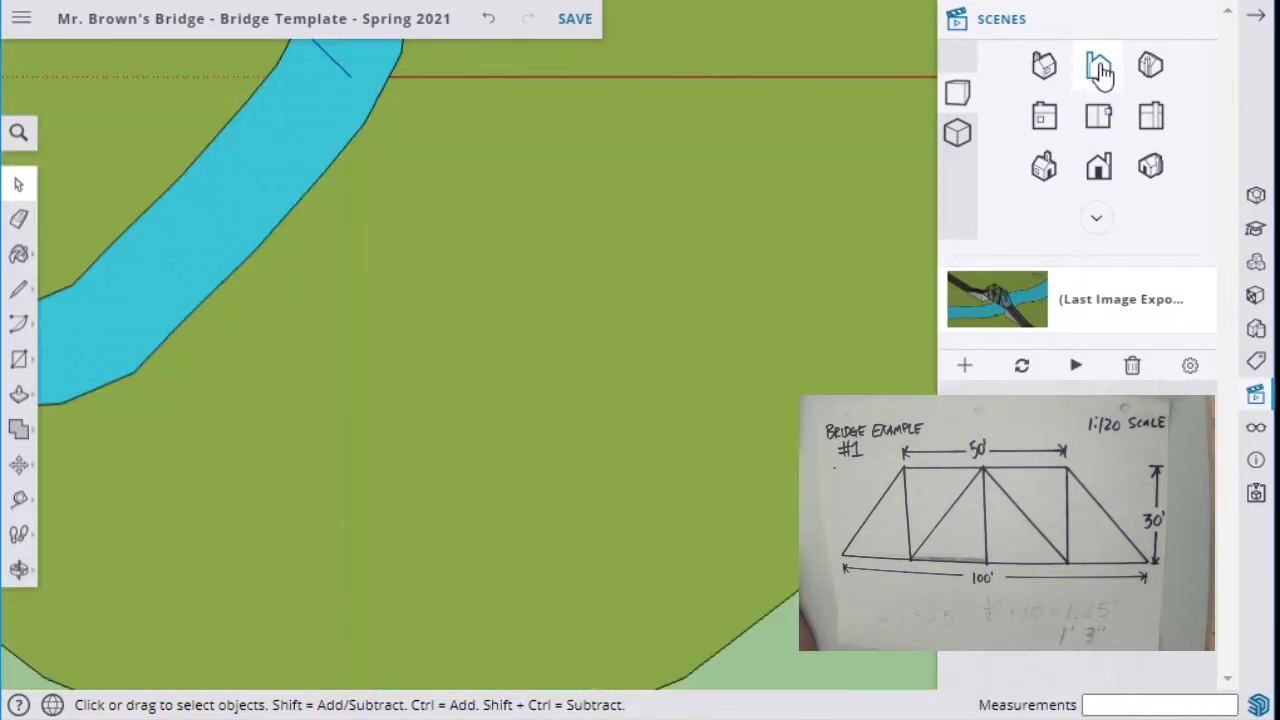
pyautogui.click(1100, 72)
pyautogui.scroll(6, 697, 286)
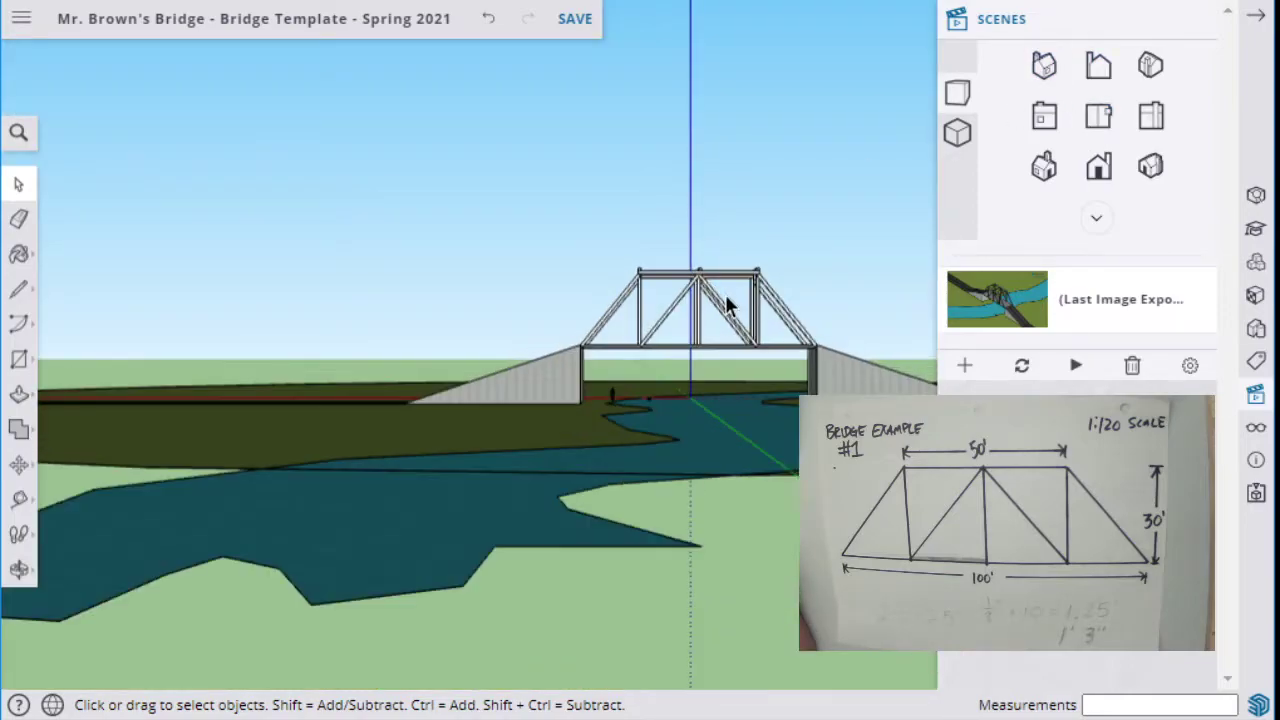
pyautogui.moveTo(728, 320)
pyautogui.mouseDown(button='middle')
pyautogui.moveTo(714, 300)
pyautogui.moveTo(771, 300)
pyautogui.moveTo(674, 309)
pyautogui.moveTo(716, 312)
pyautogui.mouseUp(button='middle')
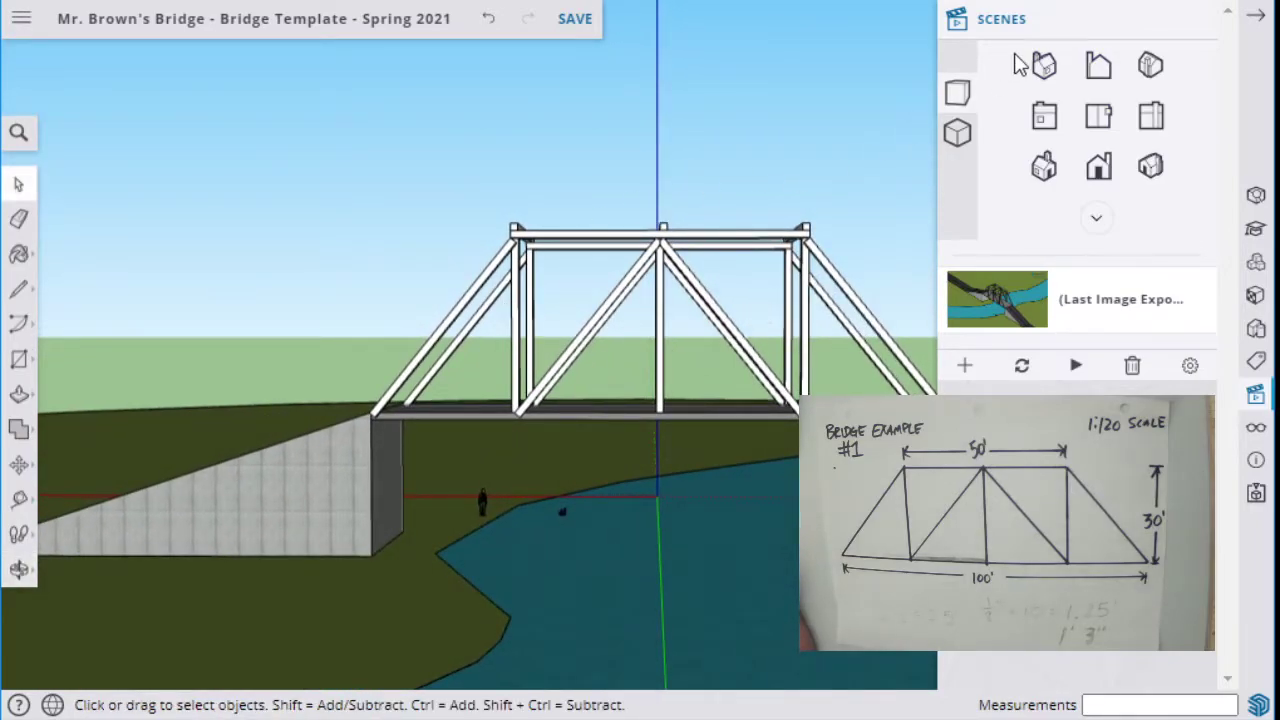
# - Show the bridge as a parallel-projection Front elevation and close the Scenes panel
pyautogui.click(1104, 84)
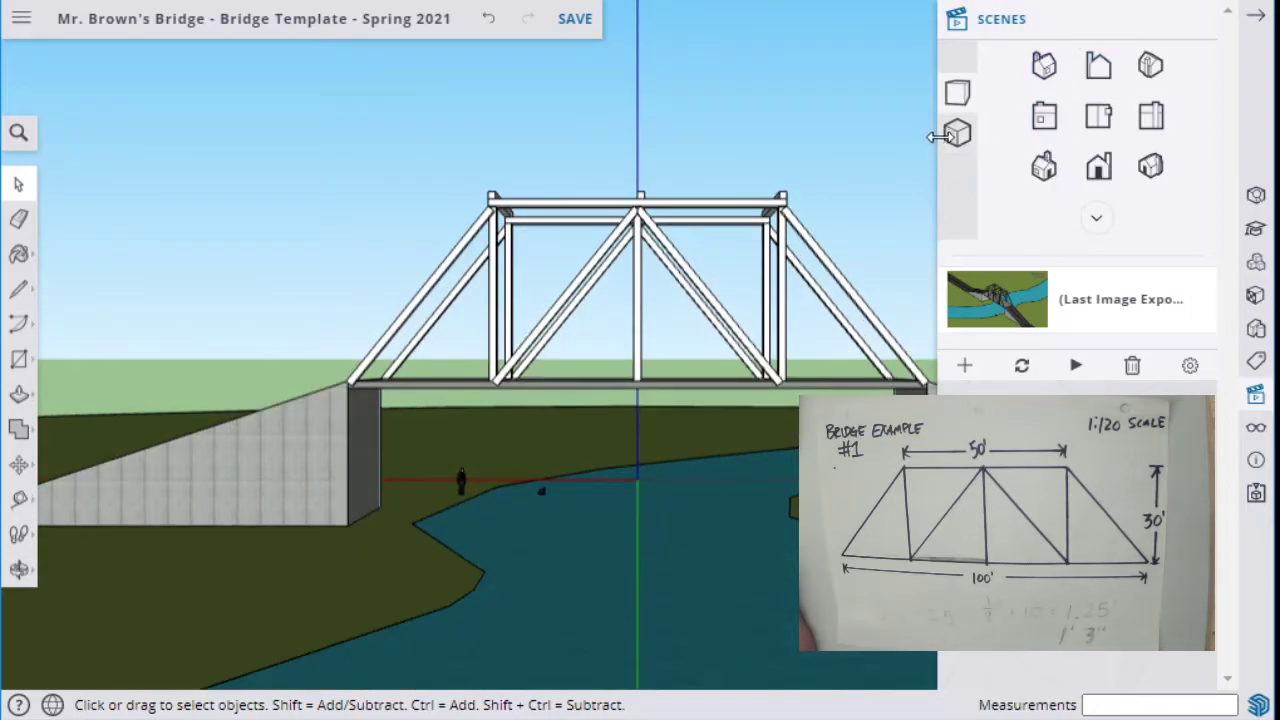
pyautogui.click(958, 140)
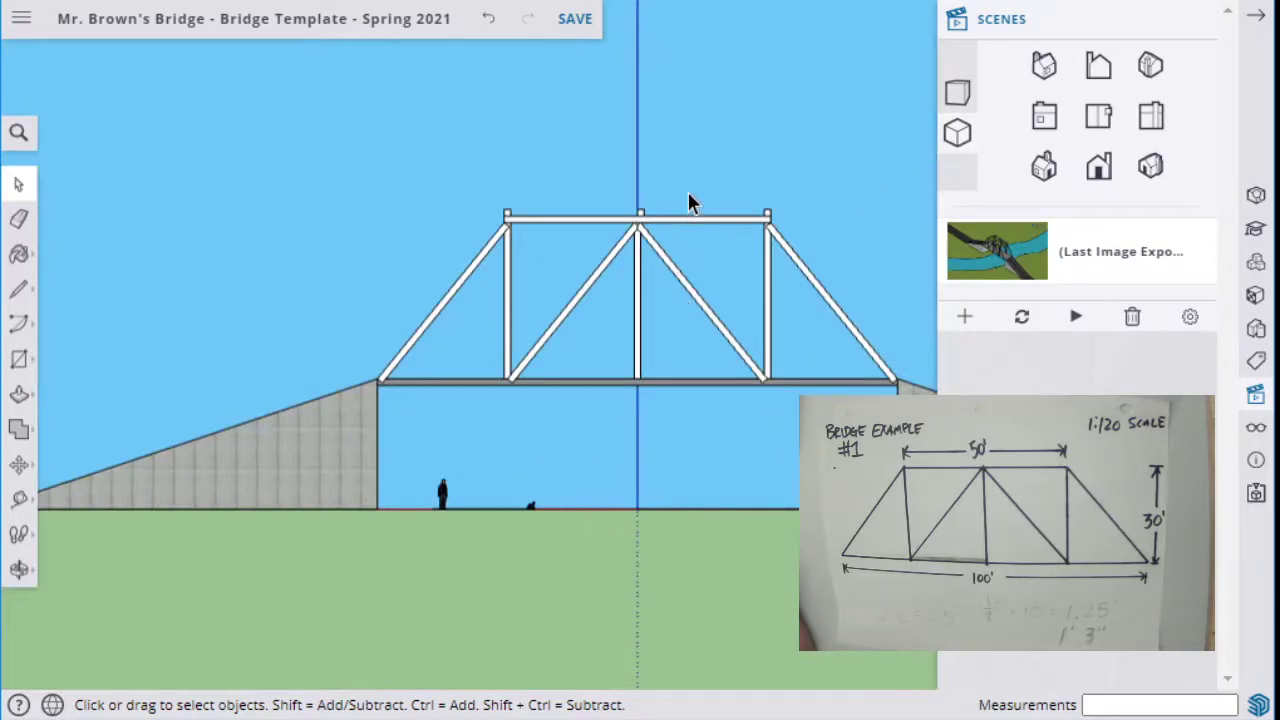
pyautogui.moveTo(688, 203); pyautogui.dragTo(606, 203, button='middle')
pyautogui.press('space')
pyautogui.click(1103, 62)
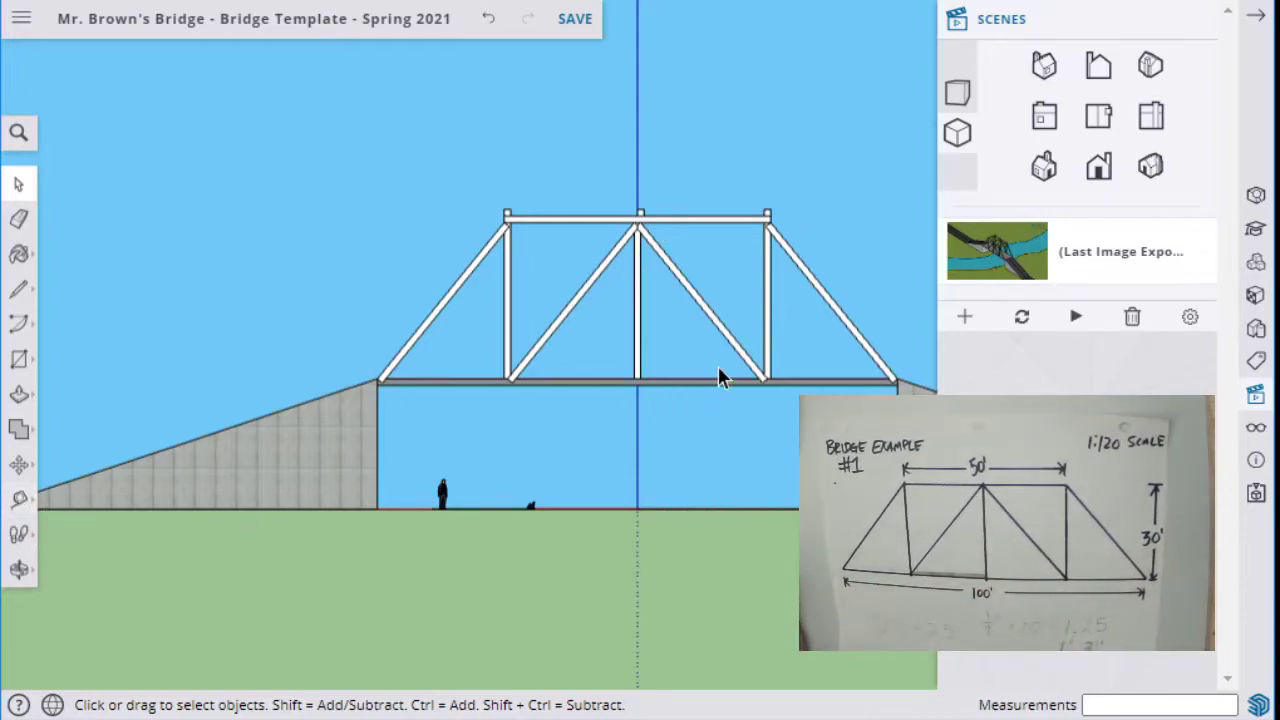
pyautogui.click(1197, 22)
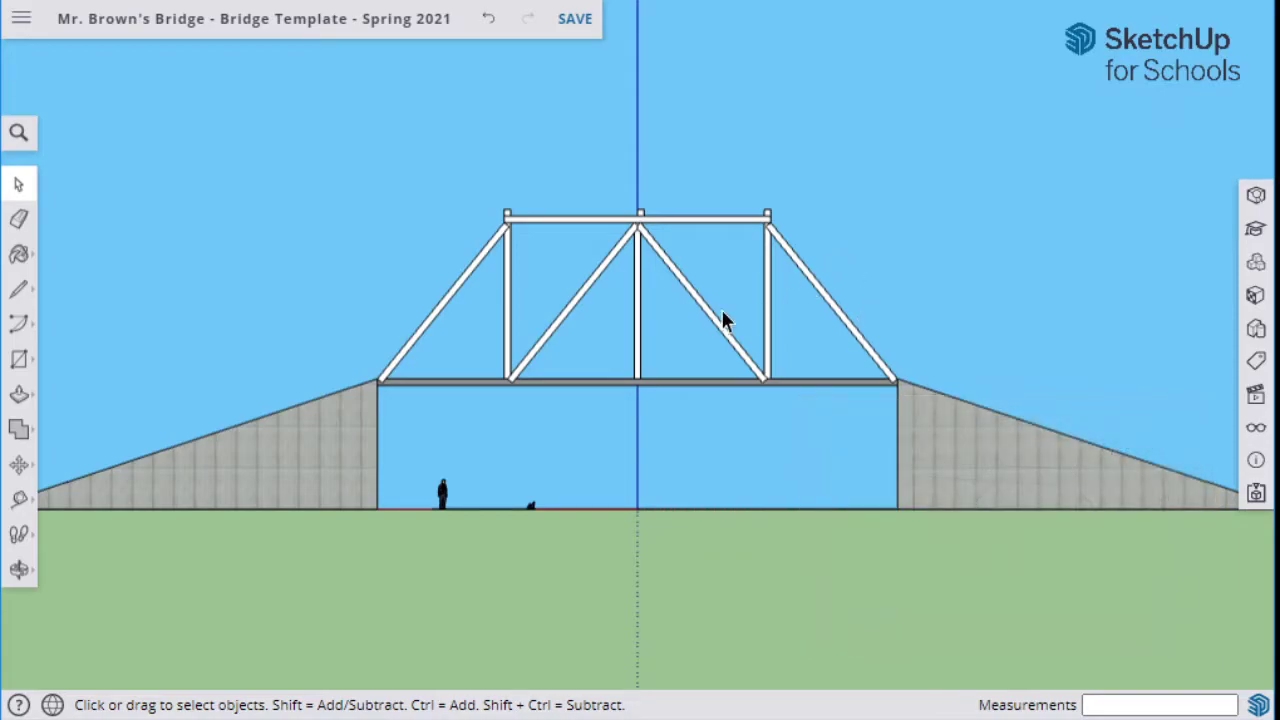
# - Start a dimension at the deck's left end with the Dimension tool, then cancel it
pyautogui.click(22, 503)
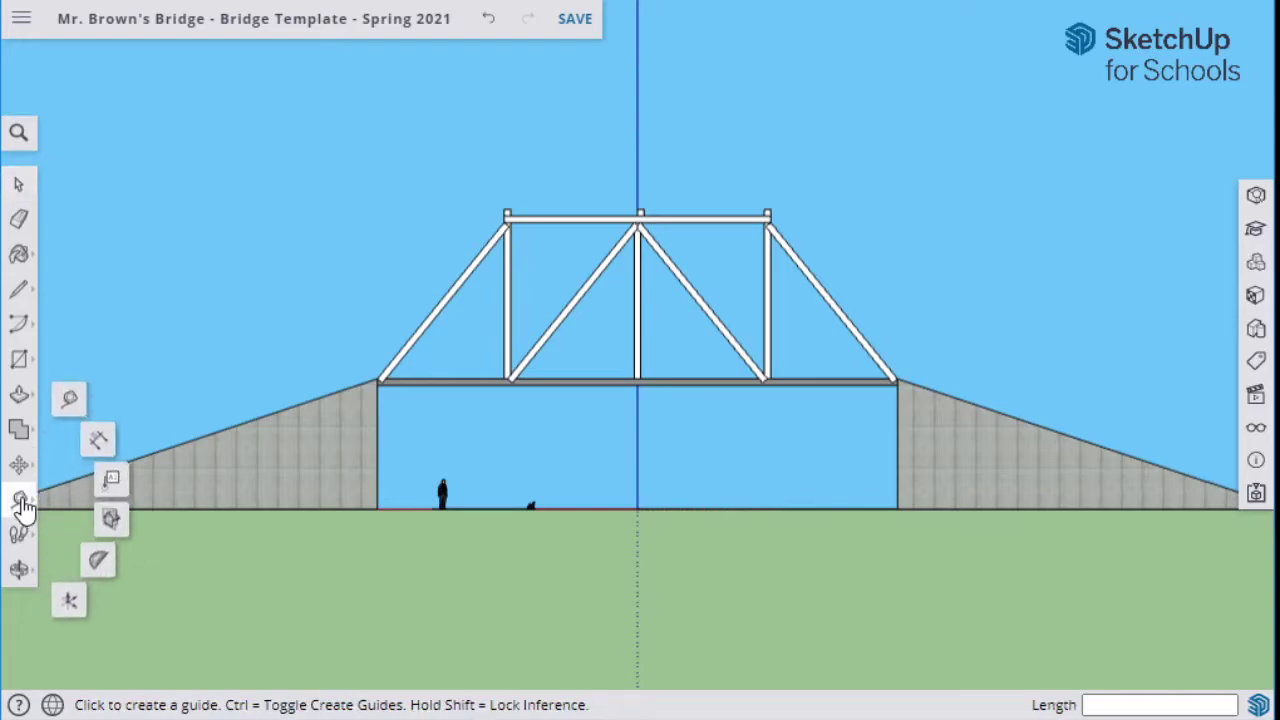
pyautogui.click(100, 442)
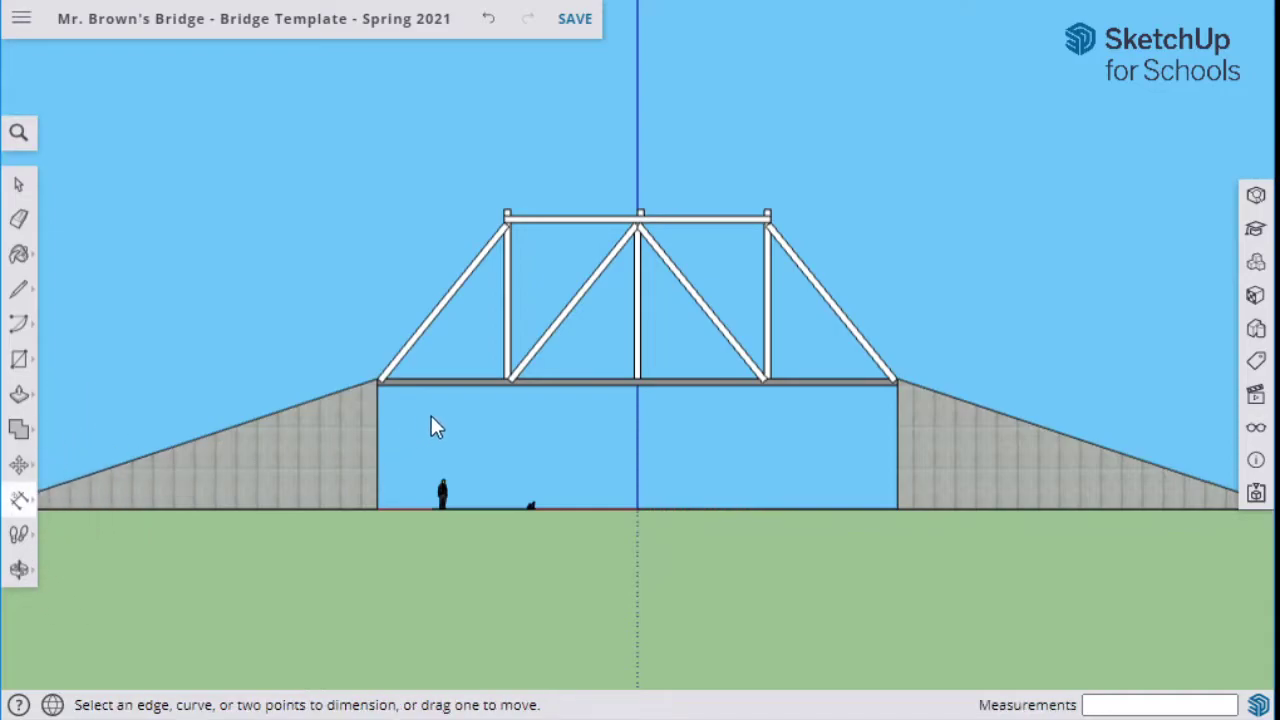
pyautogui.click(383, 390)
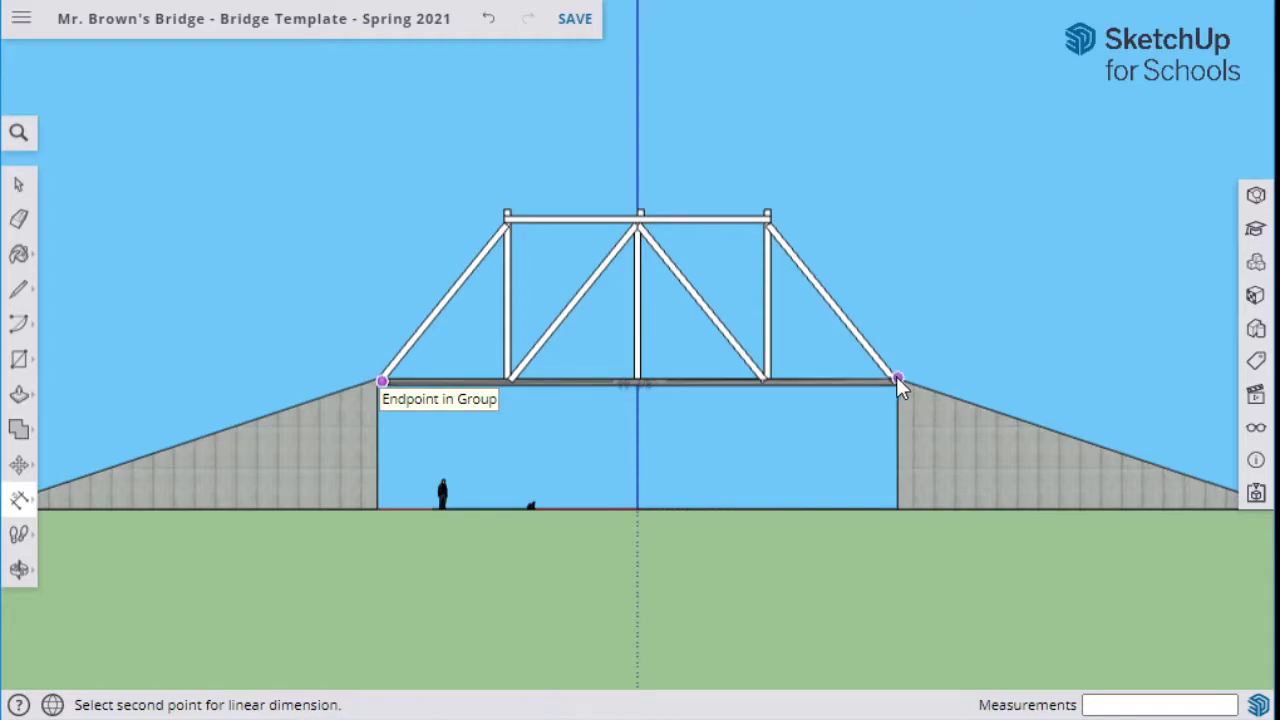
pyautogui.press('Escape')
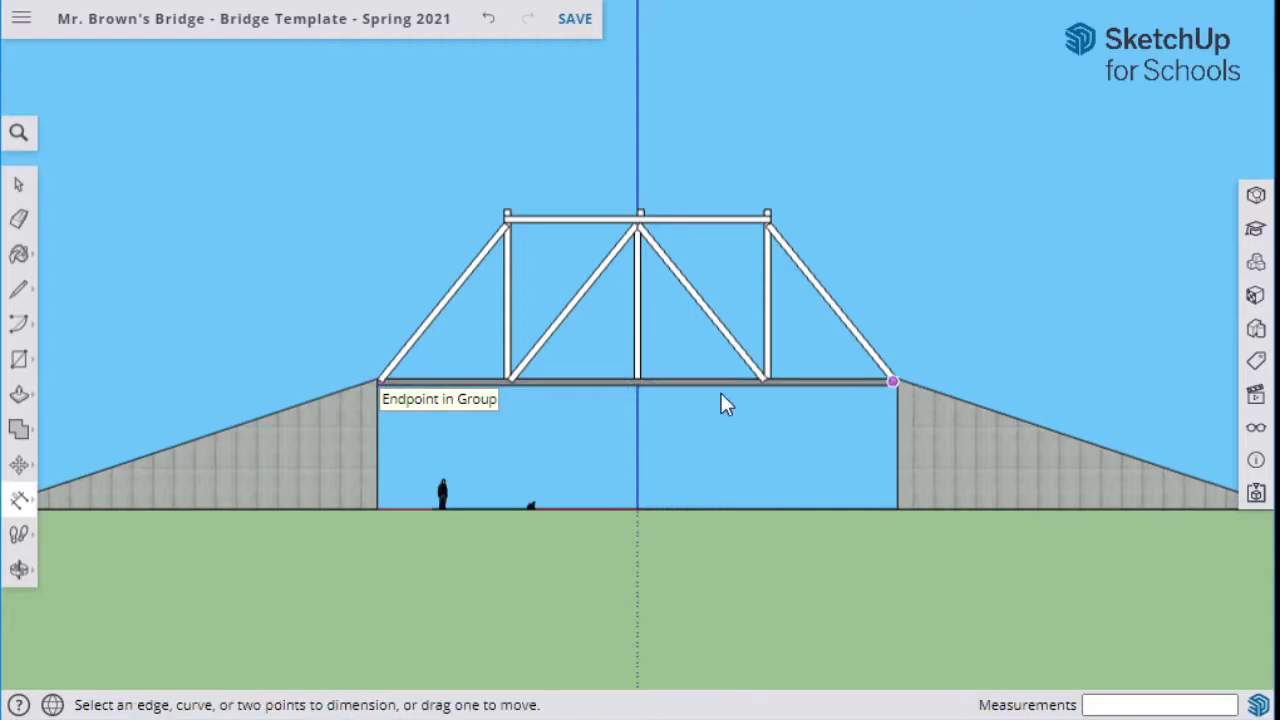
# - Dimension the deck from its left to right end, placing the 100' dimension below
pyautogui.click(18, 500)
pyautogui.scroll(5, 371, 392)
pyautogui.scroll(3, 363, 394)
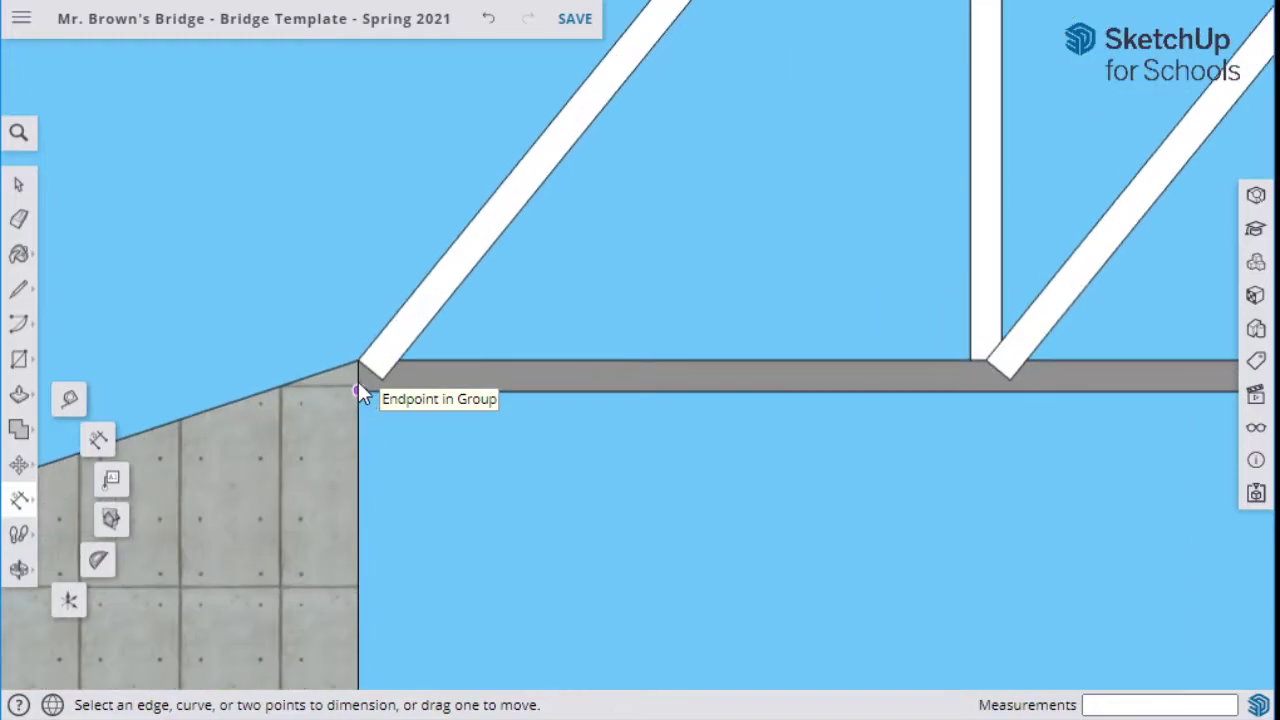
pyautogui.click(360, 390)
pyautogui.scroll(-4, 1009, 489)
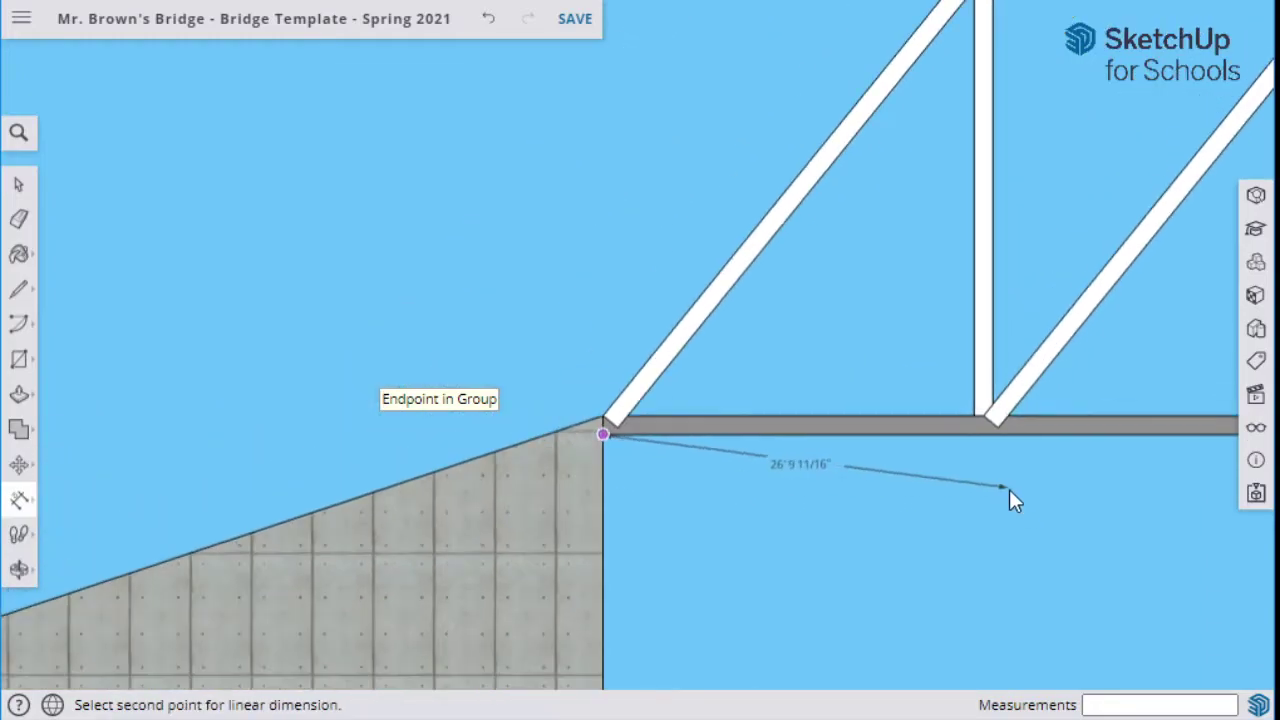
pyautogui.keyDown('shift'); pyautogui.moveTo(1049, 492); pyautogui.dragTo(115, 471, button='middle'); pyautogui.keyUp('shift')
pyautogui.scroll(3, 886, 424)
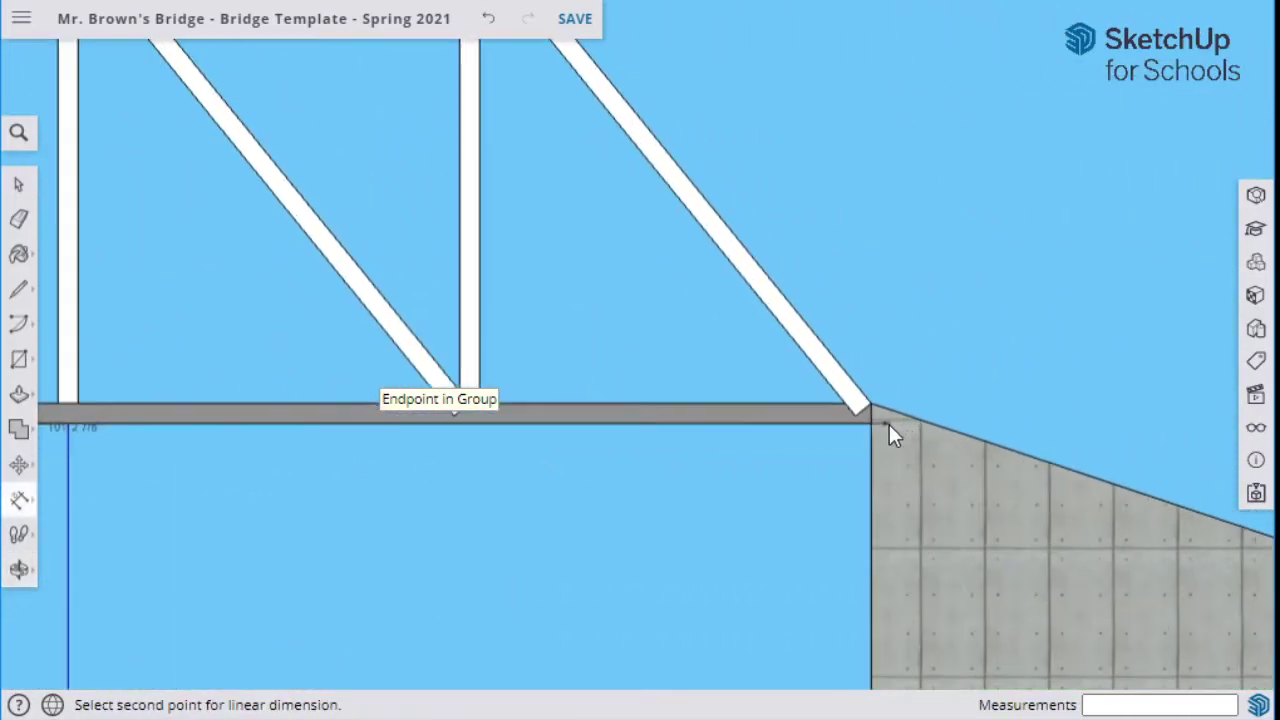
pyautogui.click(874, 424)
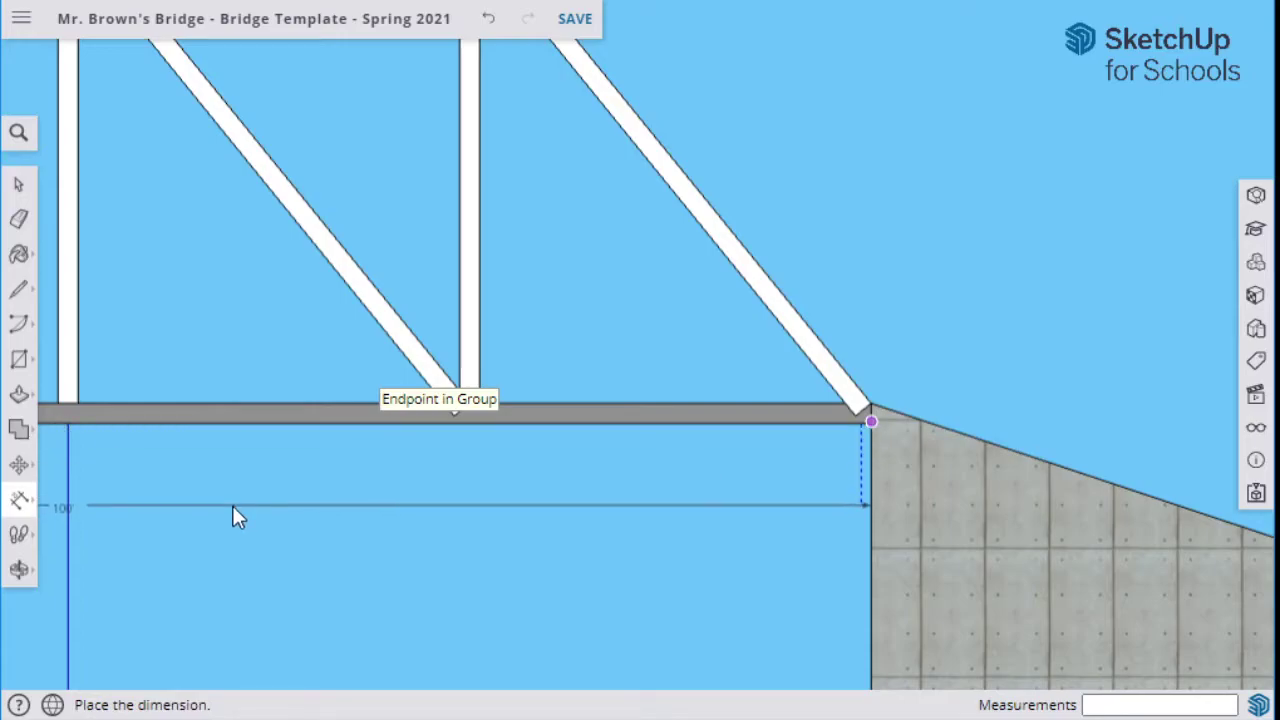
pyautogui.click(232, 507)
pyautogui.moveTo(94, 523); pyautogui.dragTo(400, 517, button='middle')
pyautogui.scroll(-5, 726, 537)
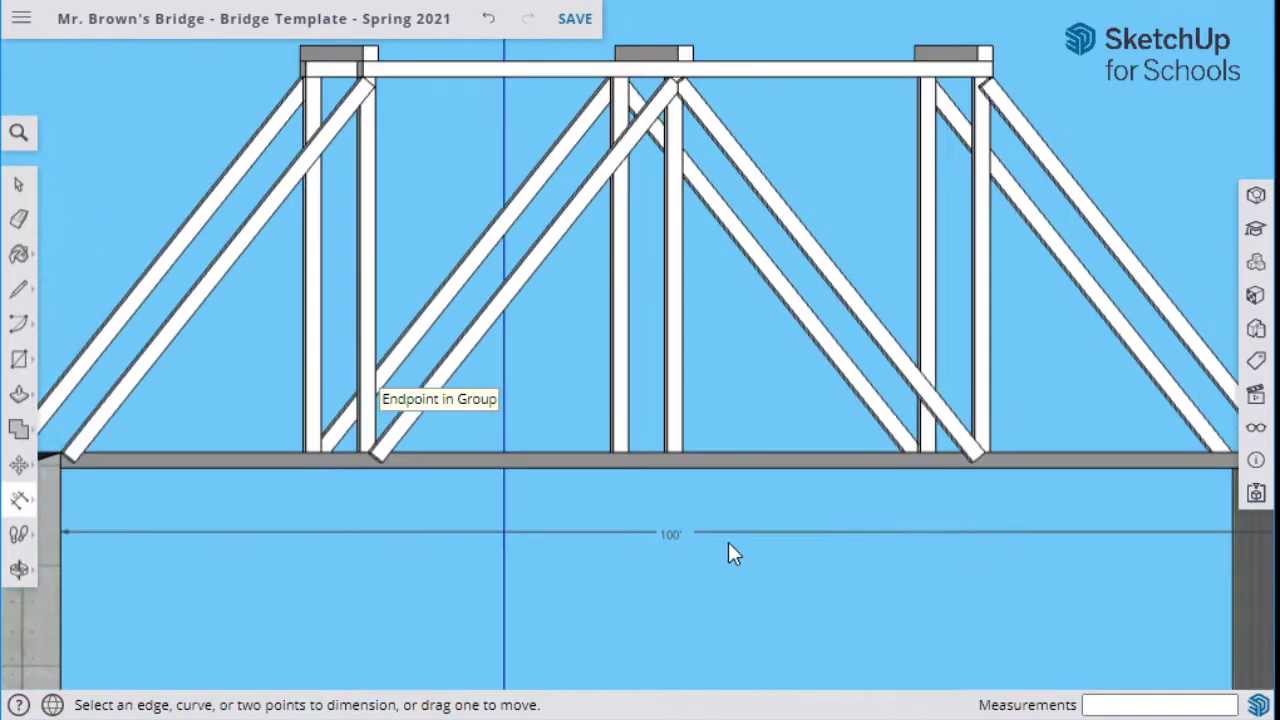
pyautogui.moveTo(713, 530); pyautogui.dragTo(674, 526, button='middle')
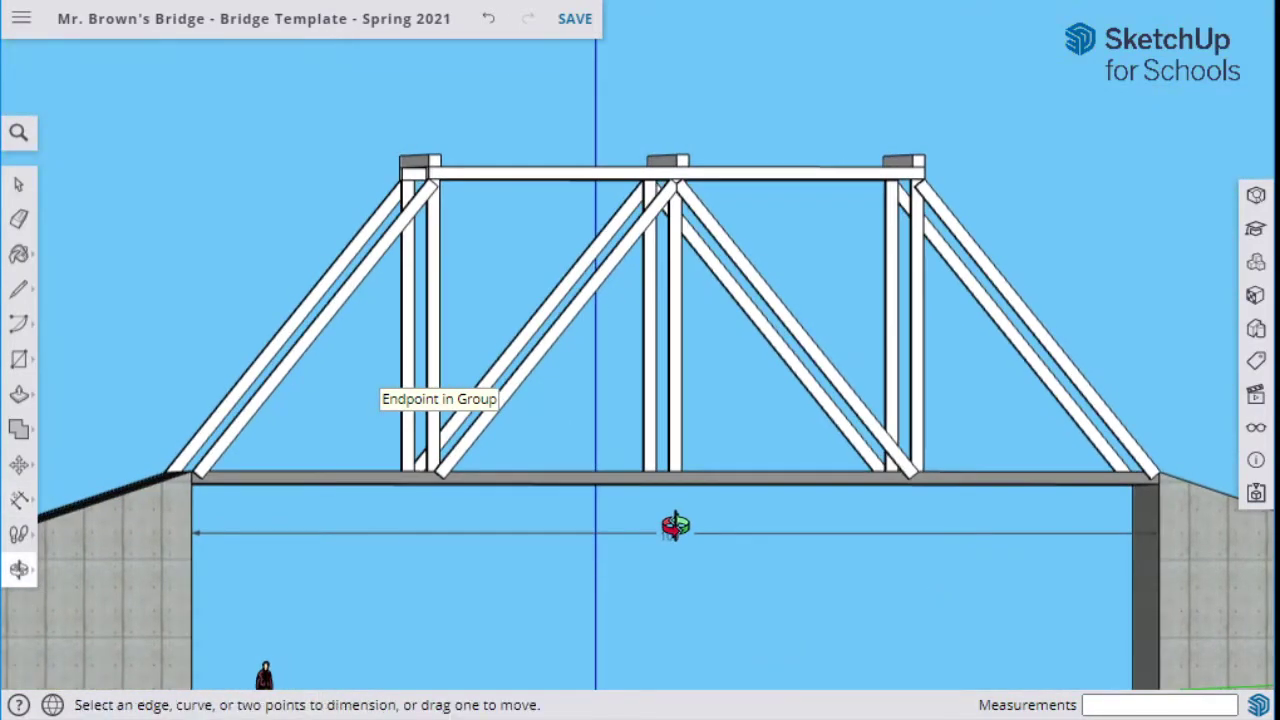
# - Measure the truss's left vertical from deck to top chord, giving a 32'6" height dimension
pyautogui.click(19, 503)
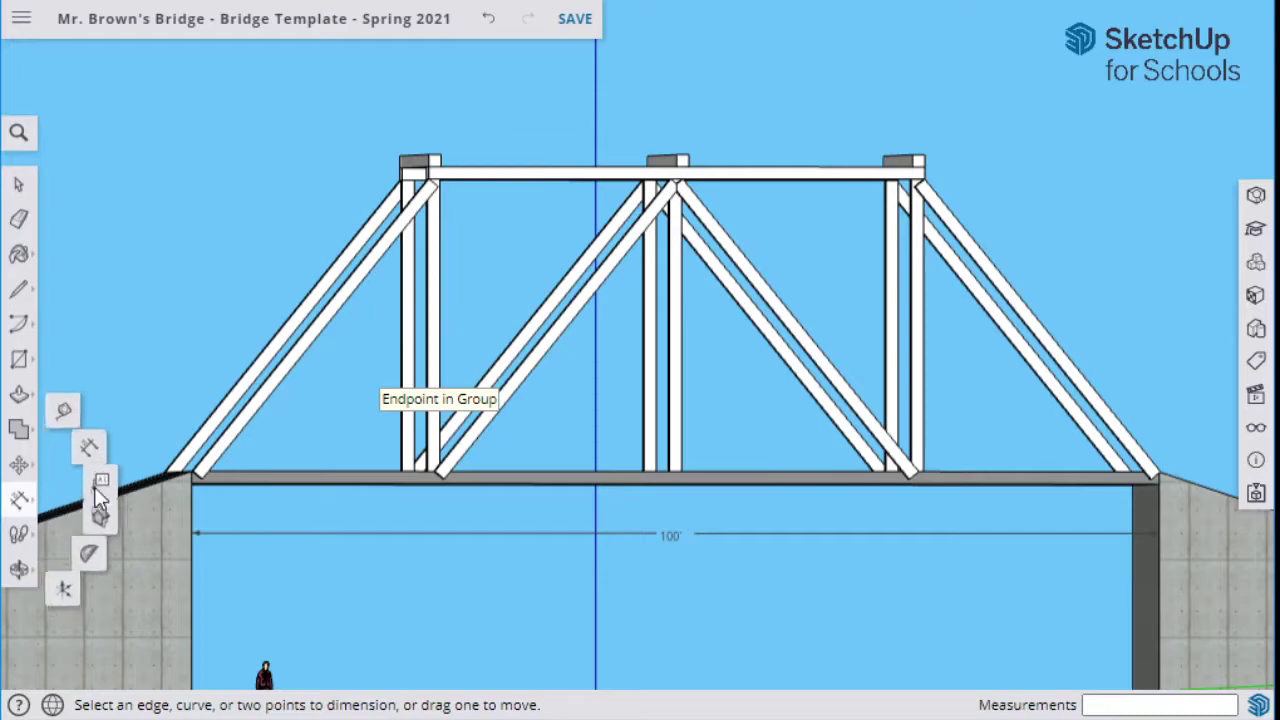
pyautogui.click(428, 470)
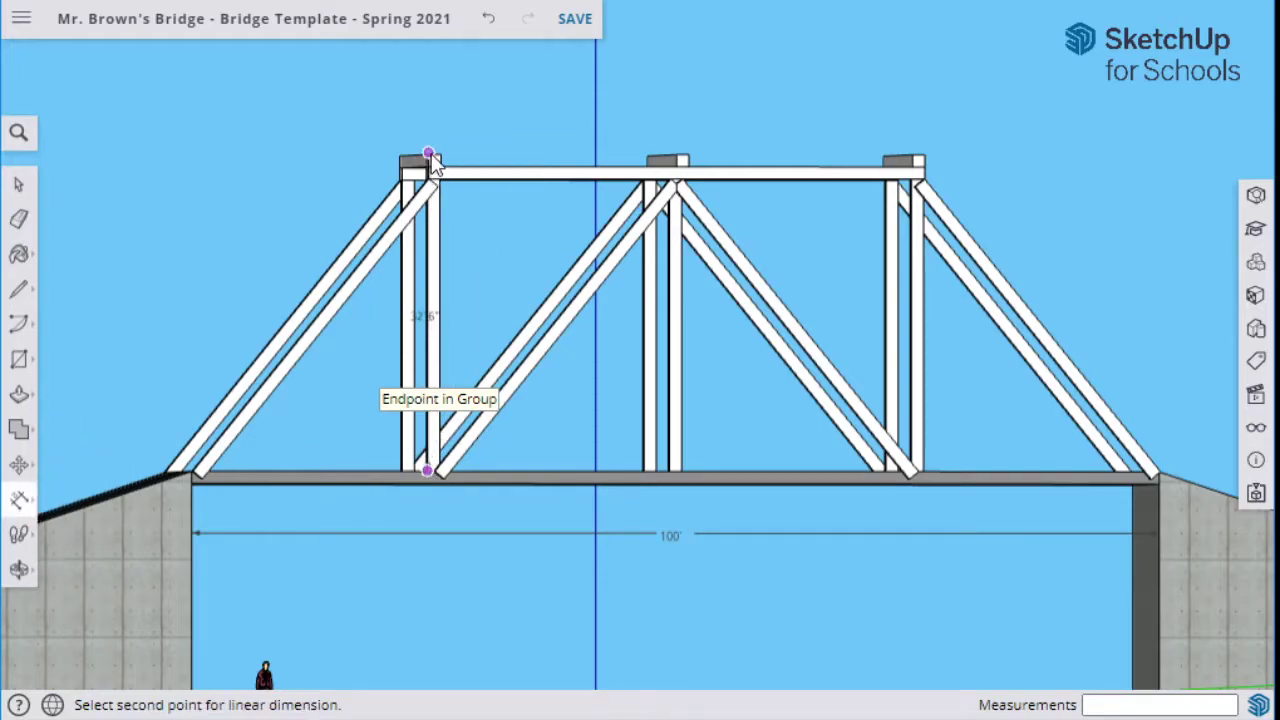
pyautogui.press('Escape')
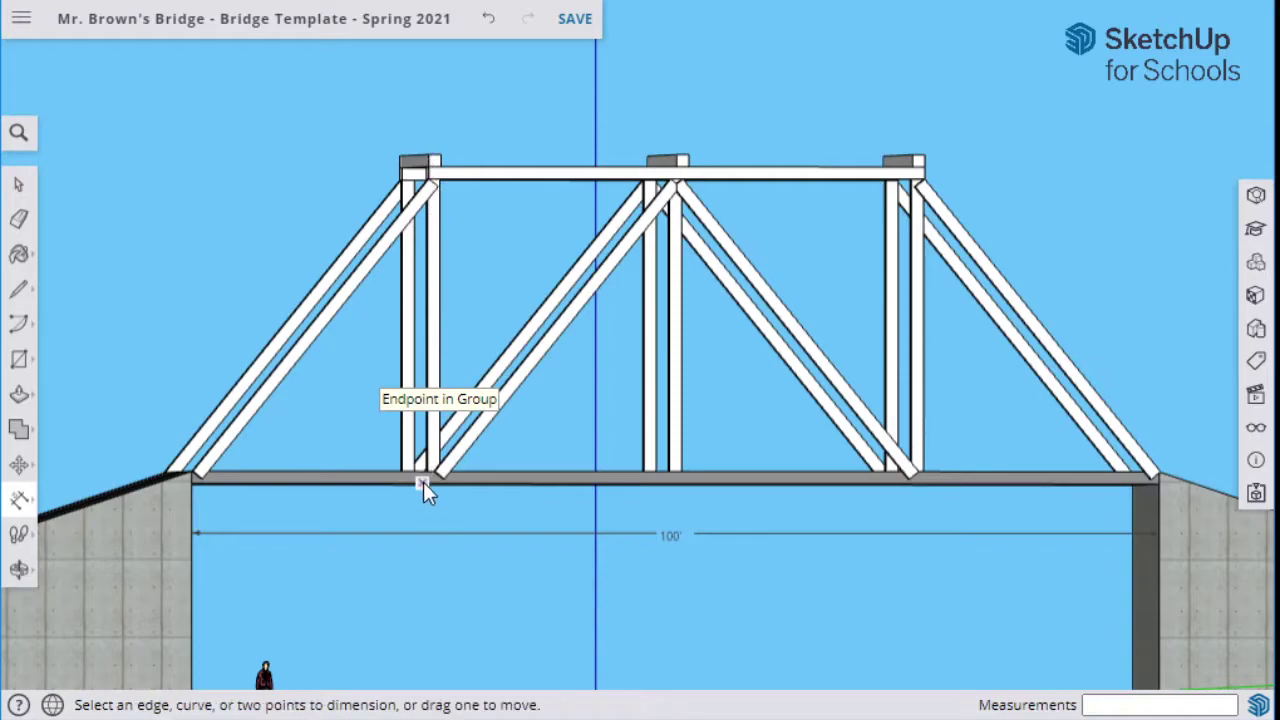
pyautogui.click(20, 500)
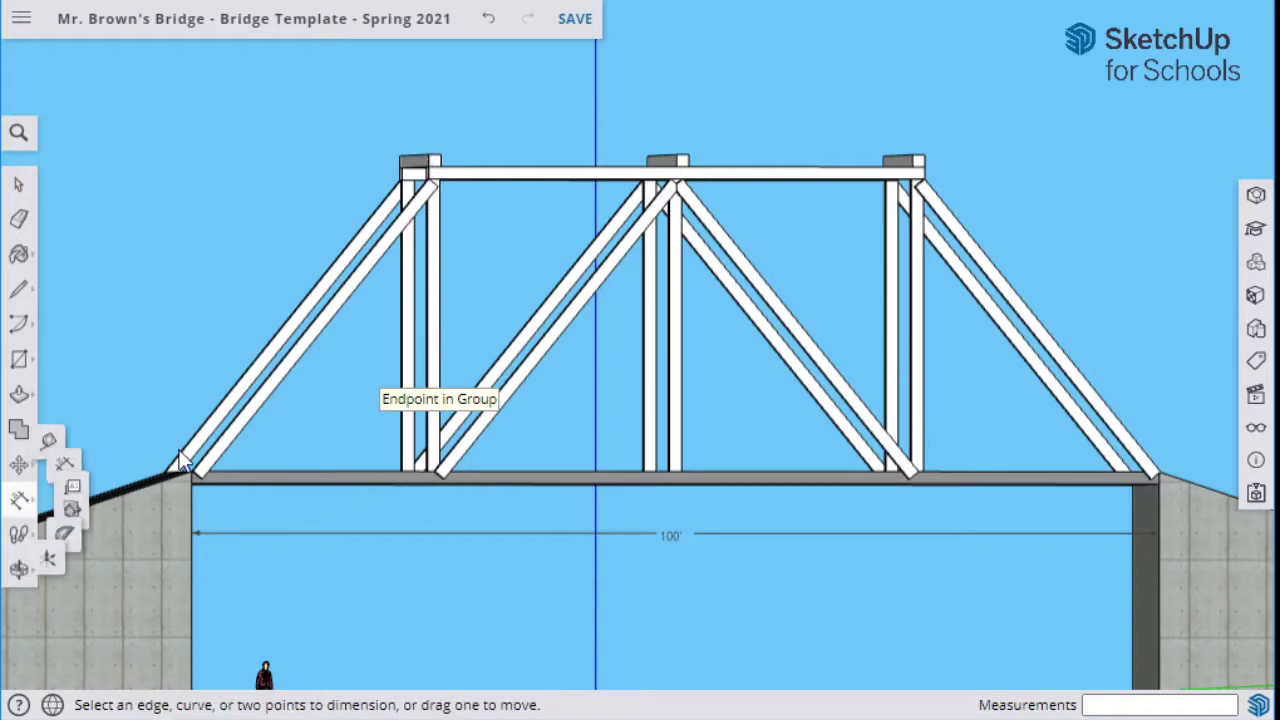
pyautogui.click(422, 481)
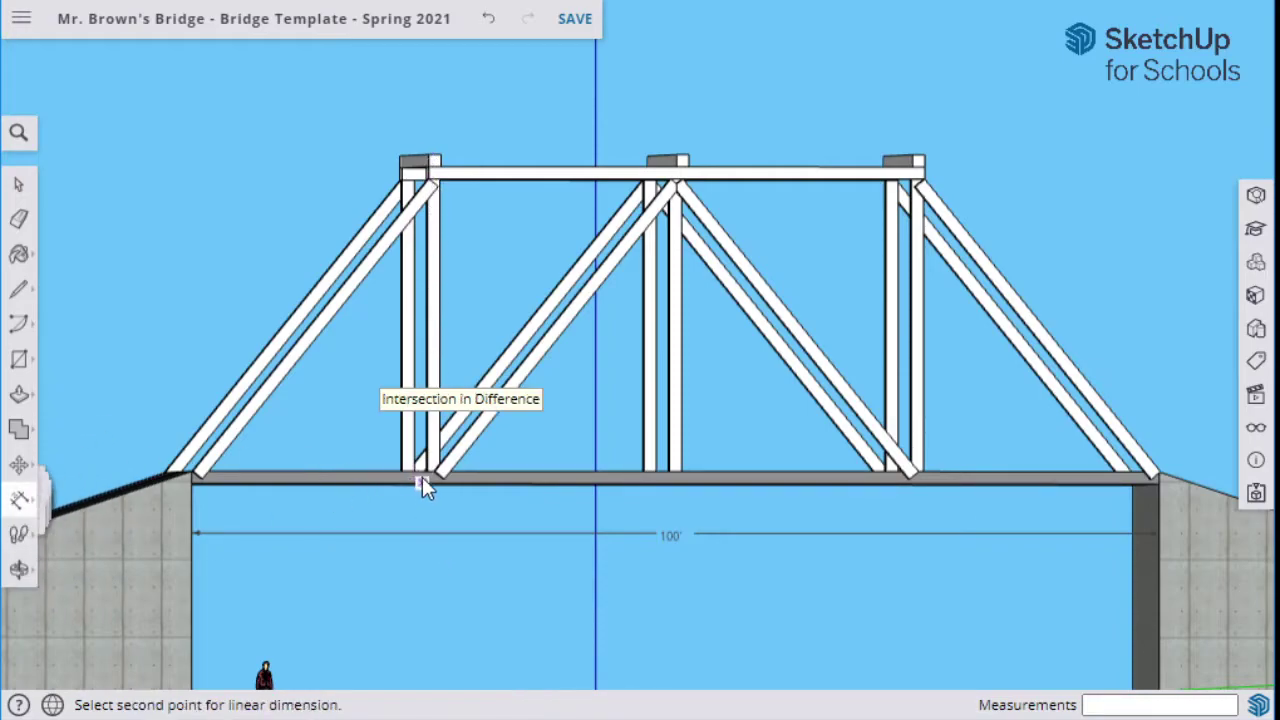
pyautogui.click(430, 155)
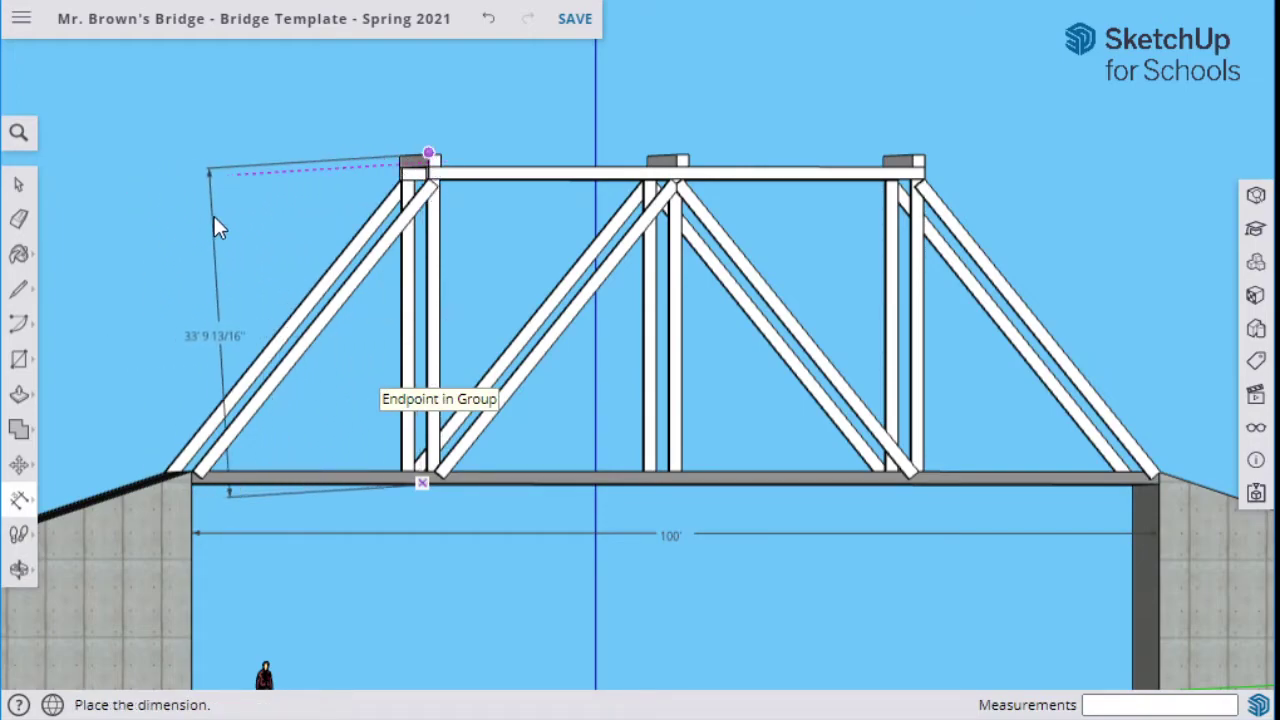
pyautogui.press('Escape')
pyautogui.click(20, 500)
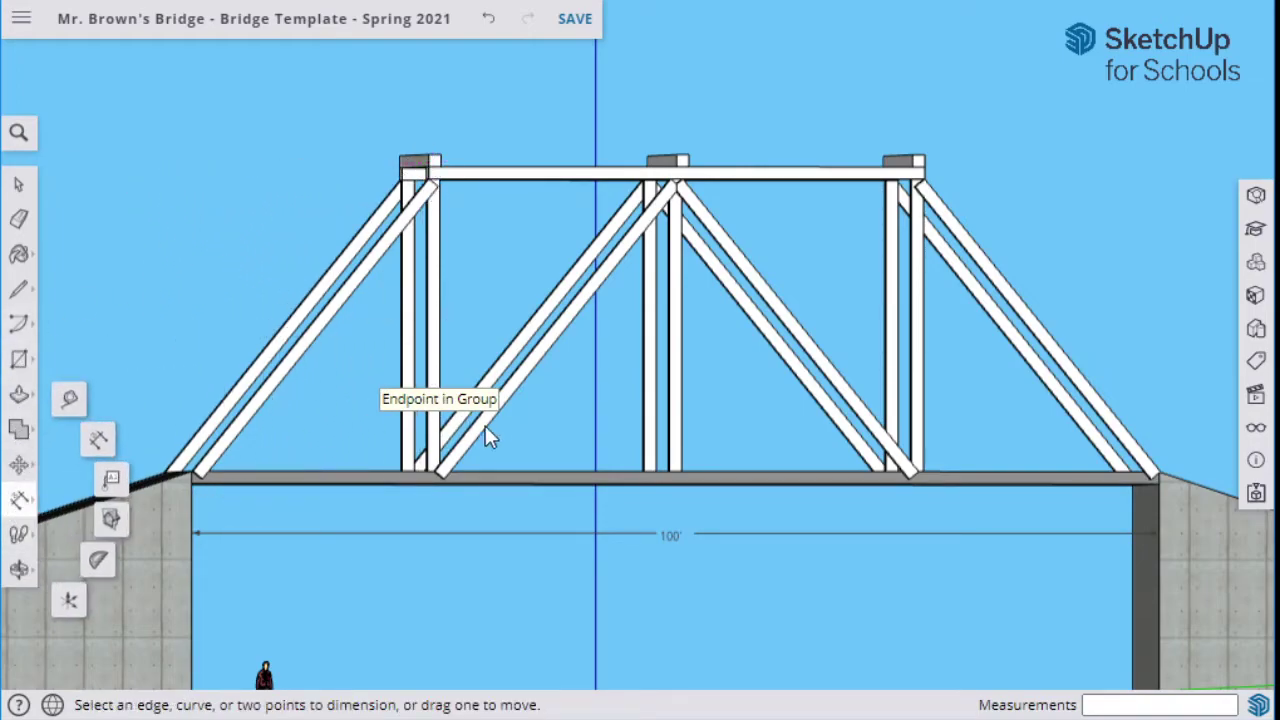
pyautogui.click(424, 470)
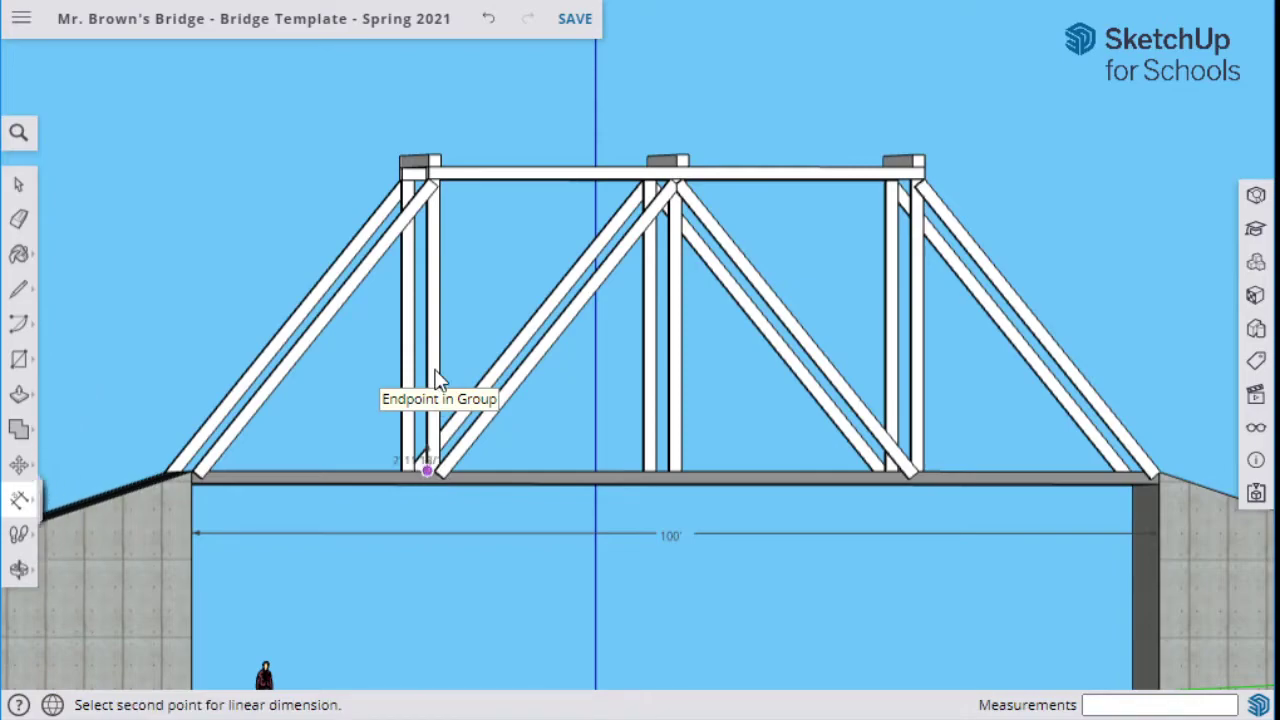
pyautogui.click(428, 155)
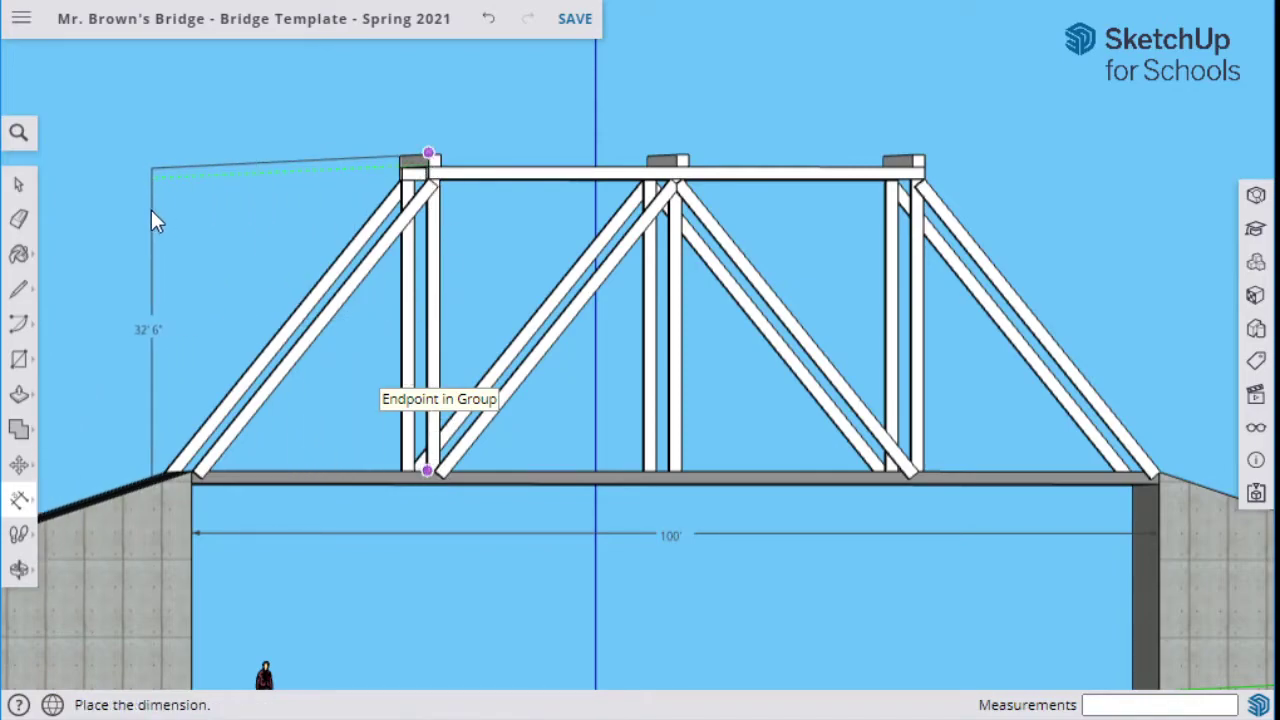
pyautogui.moveTo(171, 212); pyautogui.dragTo(113, 213, button='middle')
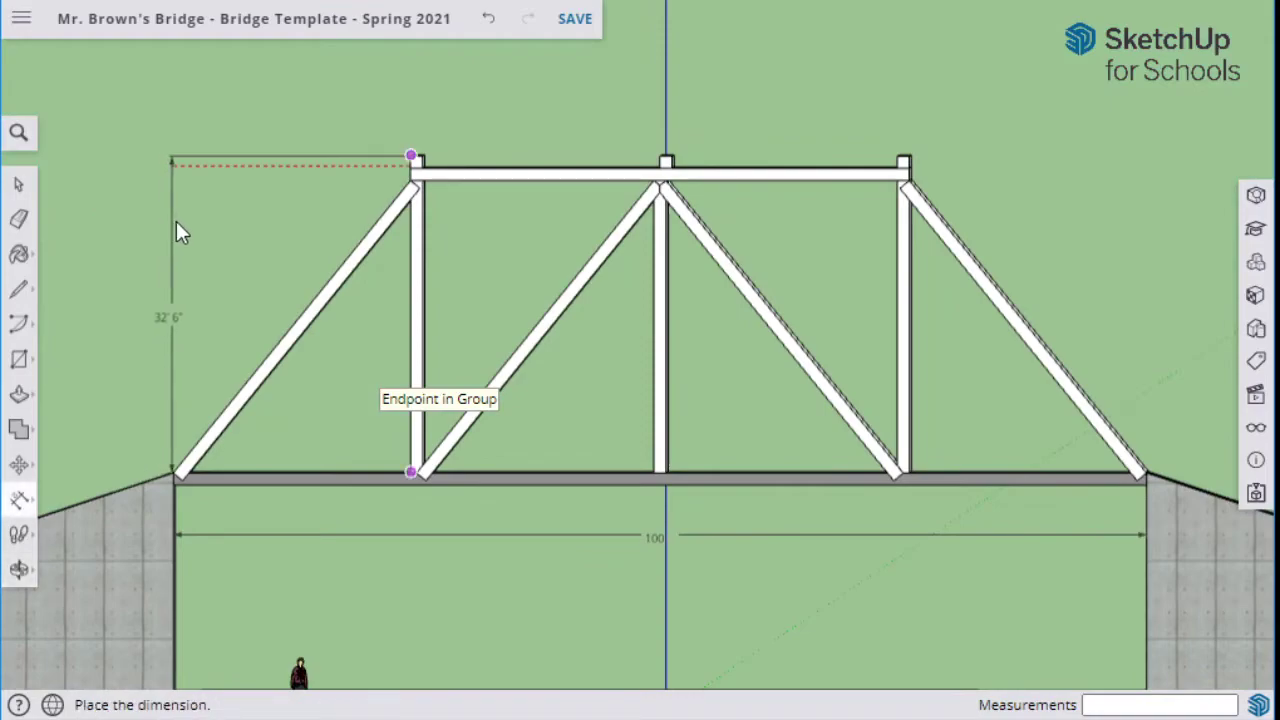
pyautogui.click(128, 222)
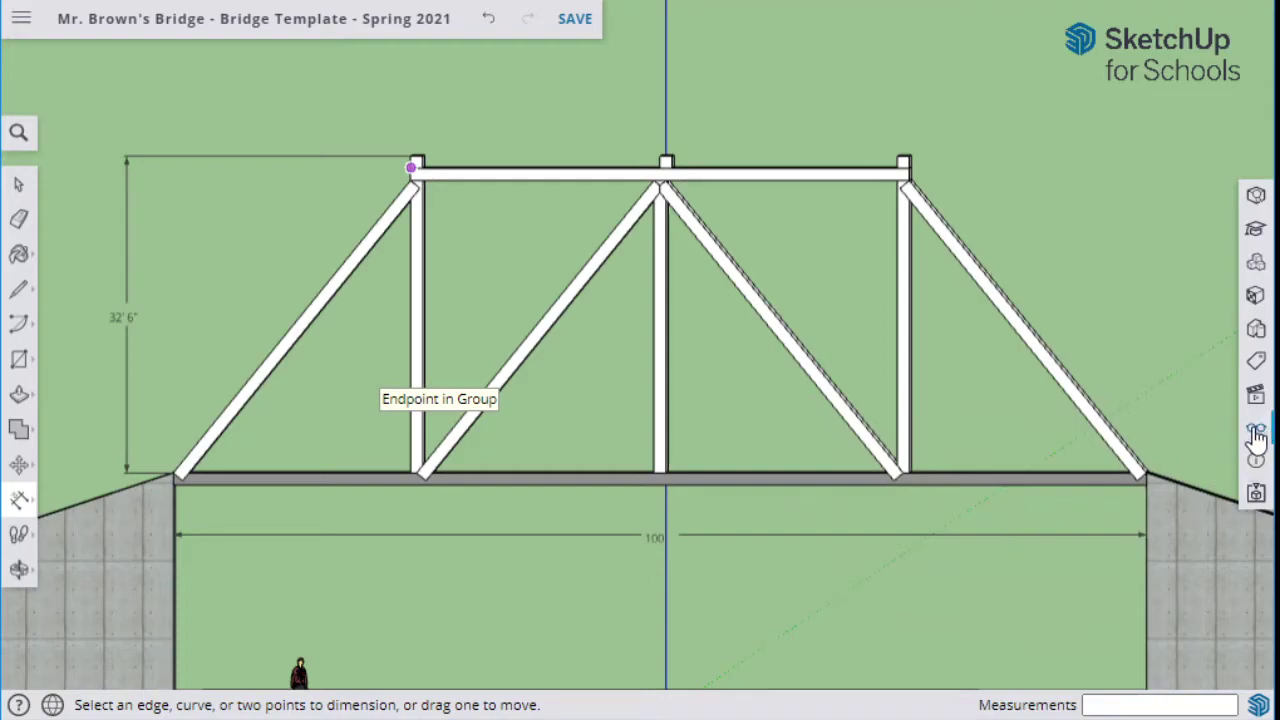
# - Orbit to a raised view, preview the PNG export from the Back view, then cancel
pyautogui.moveTo(1141, 464); pyautogui.dragTo(323, 171, button='middle')
pyautogui.click(20, 18)
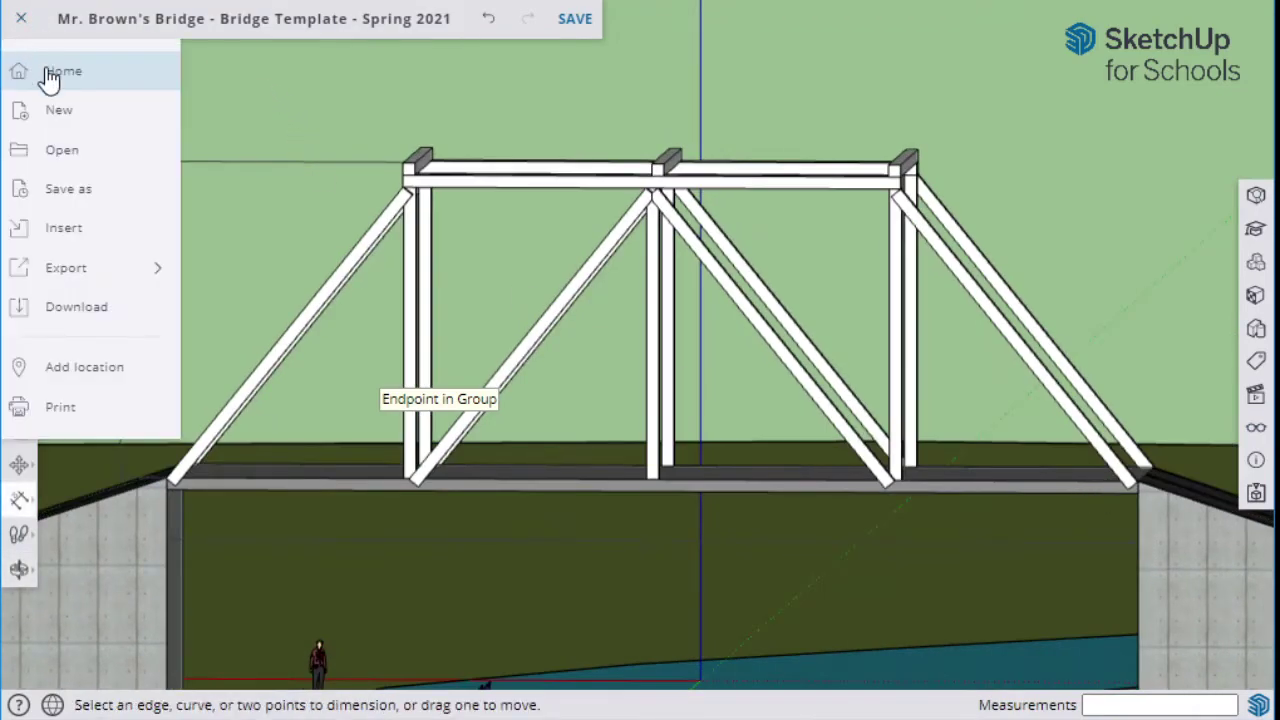
pyautogui.moveTo(95, 280)
pyautogui.click(248, 258)
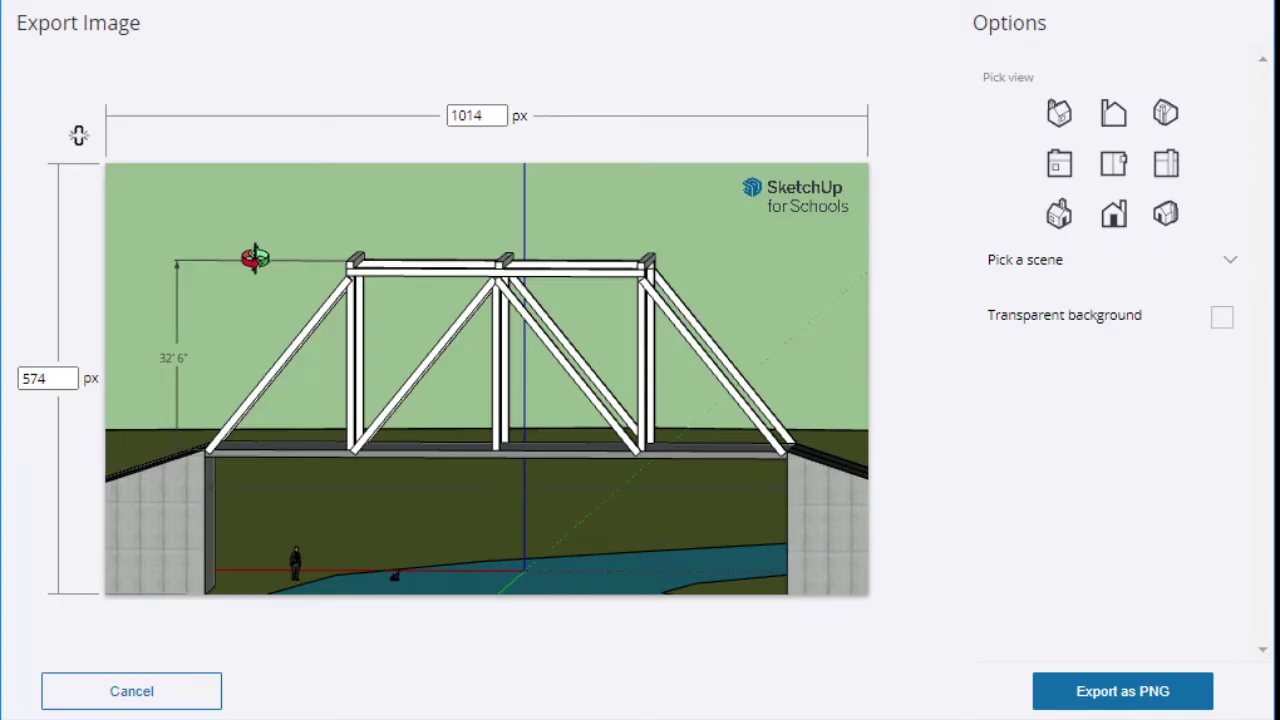
pyautogui.click(1120, 128)
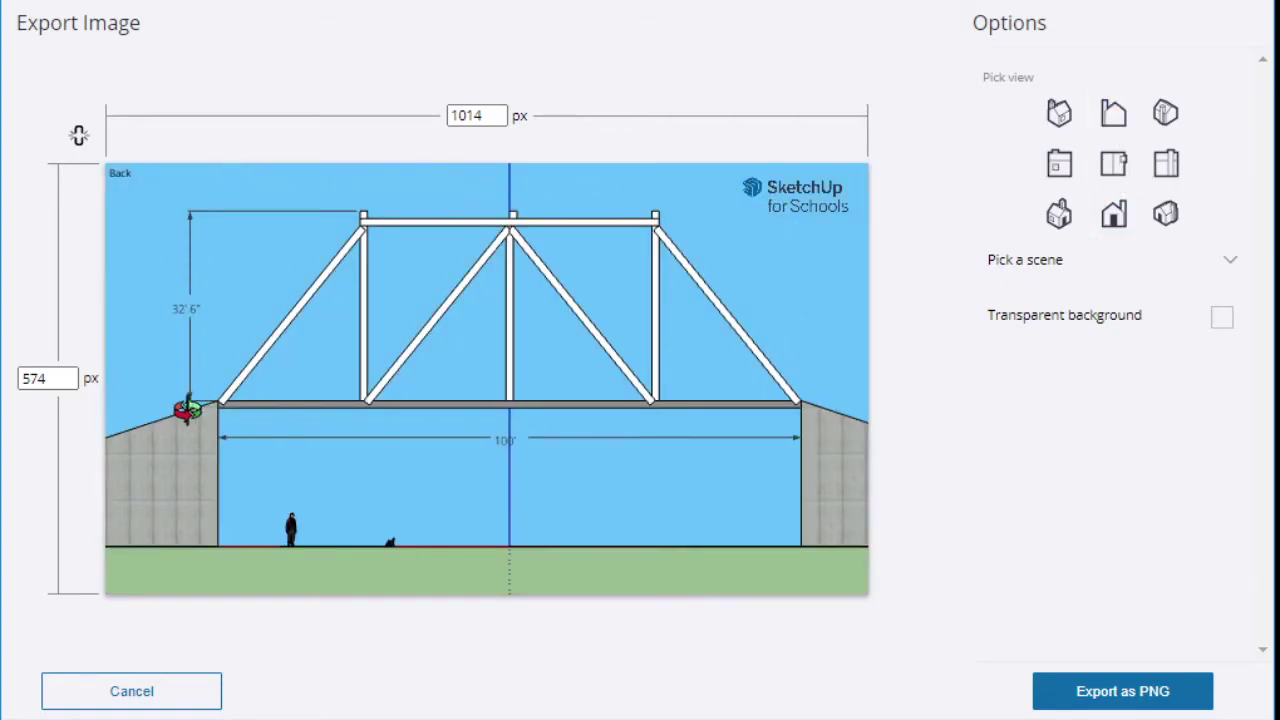
pyautogui.click(1230, 262)
pyautogui.click(1172, 260)
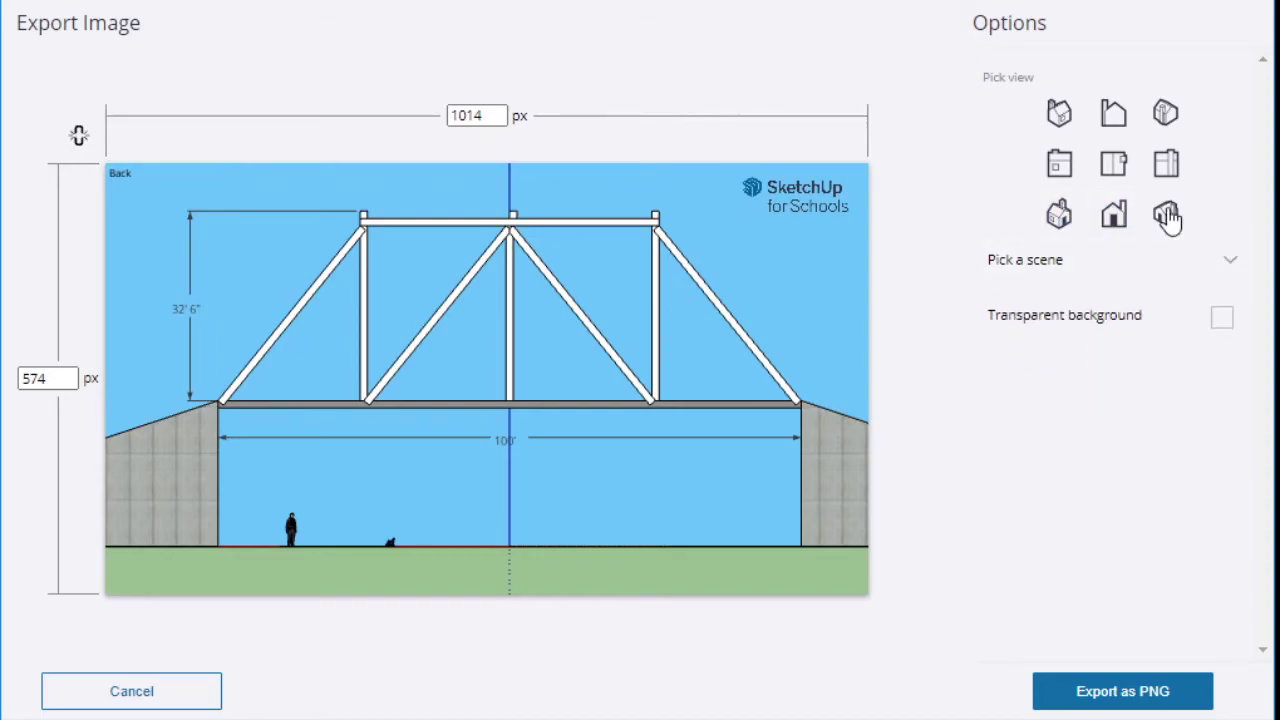
pyautogui.click(170, 690)
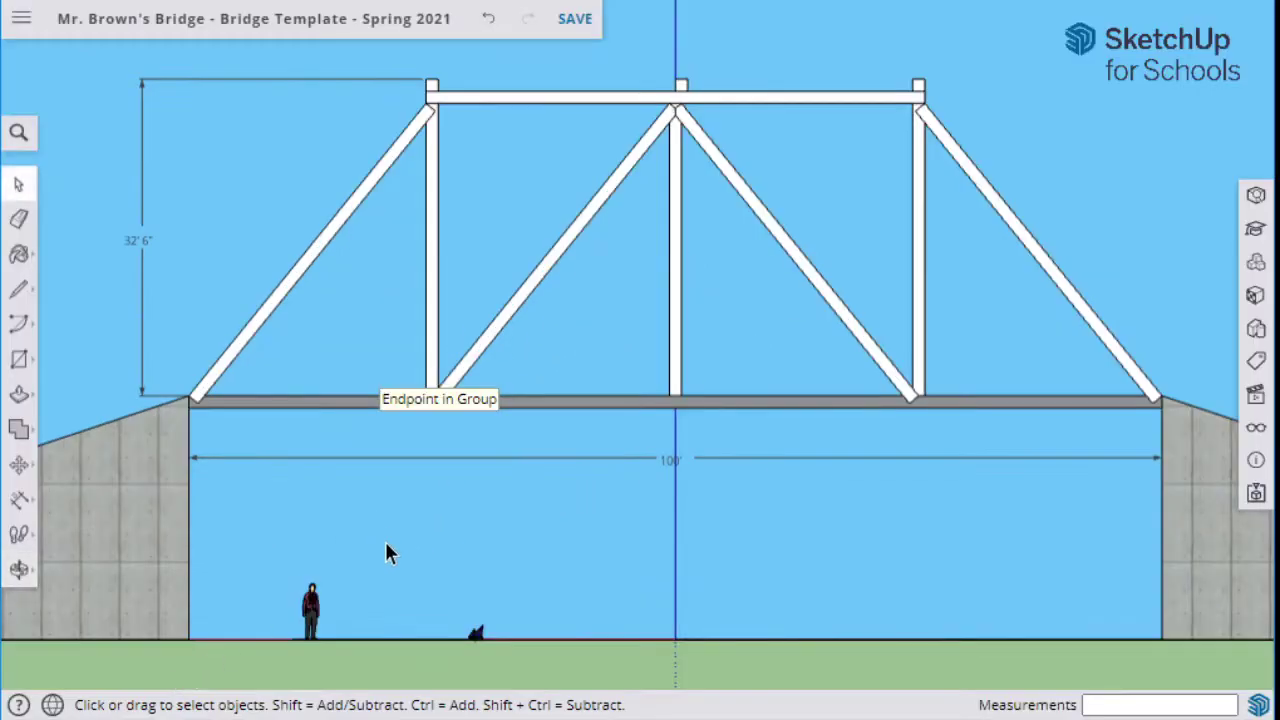
# - Switch the bridge to the Iso standard view in parallel projection from the Scenes panel
pyautogui.click(1256, 398)
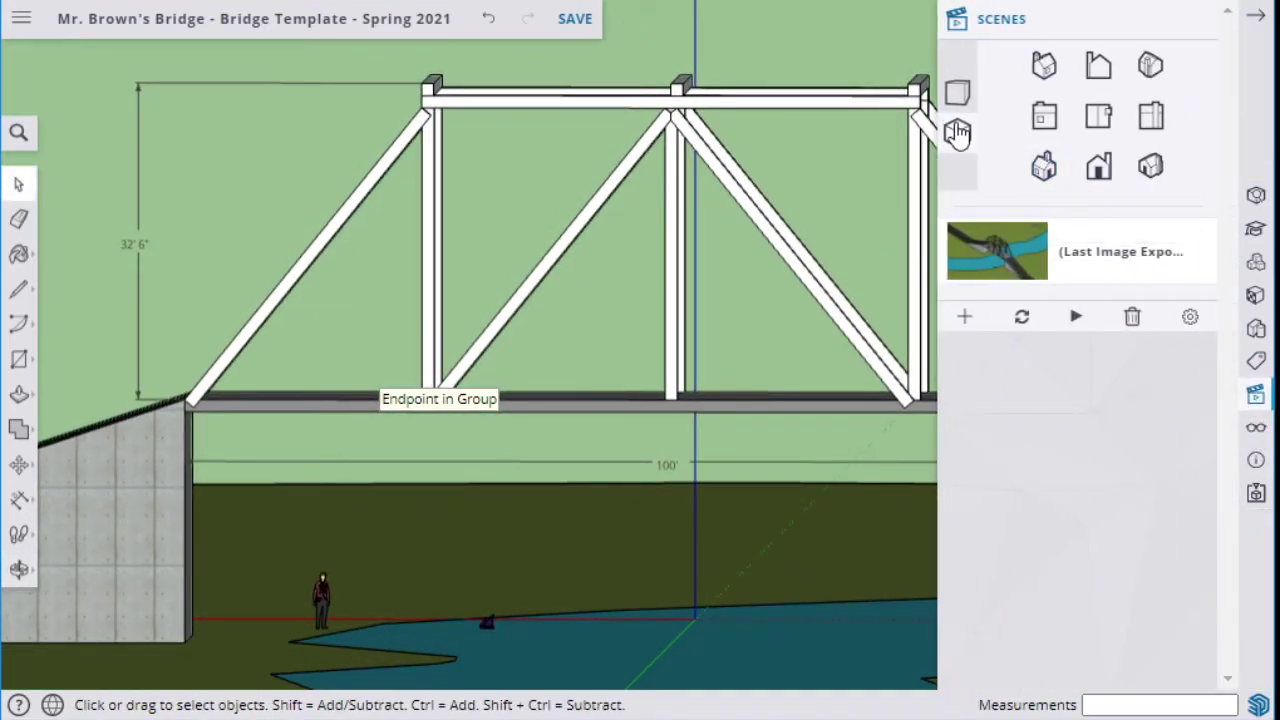
pyautogui.click(960, 138)
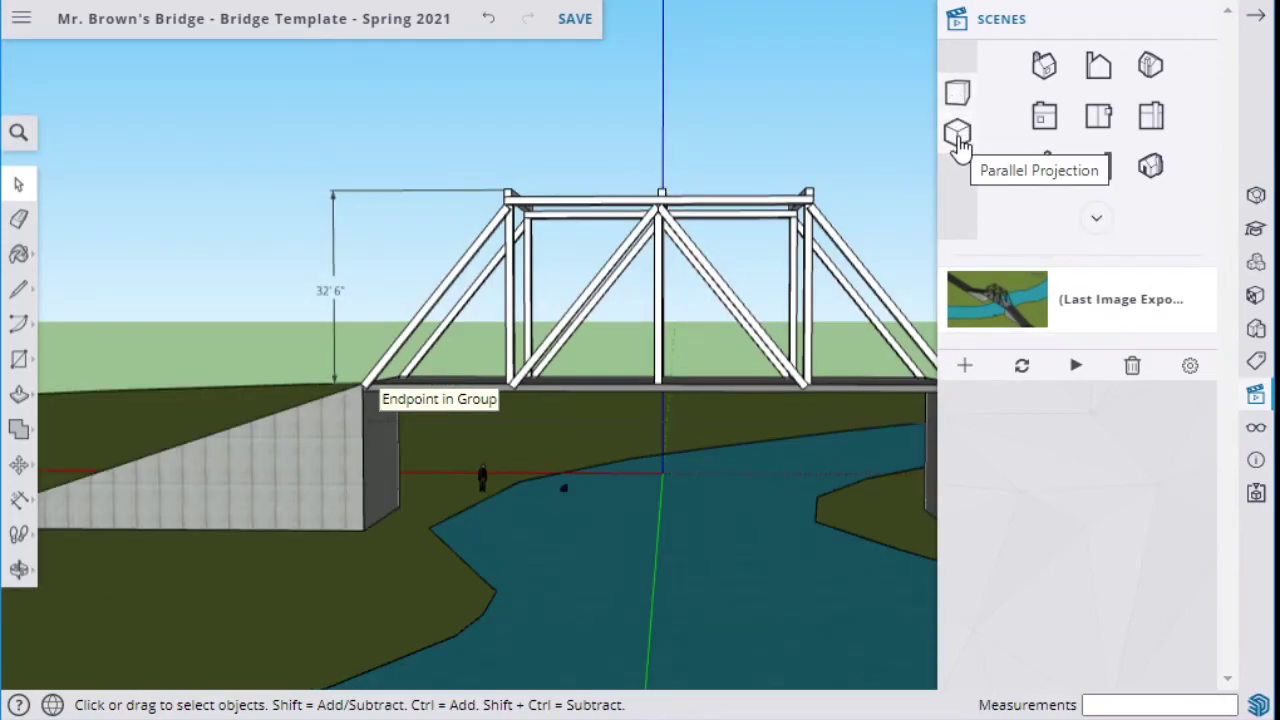
pyautogui.click(958, 140)
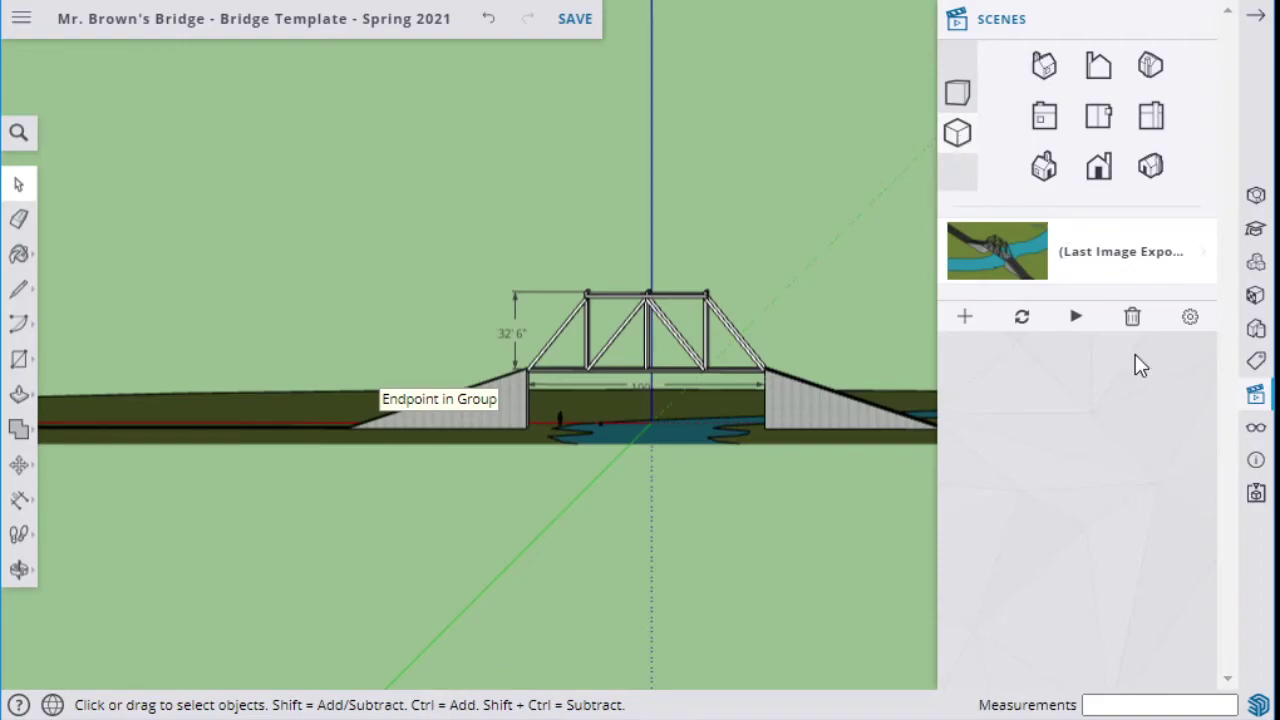
# - Start a PNG image export with the preview set to the flat Back elevation
pyautogui.click(21, 18)
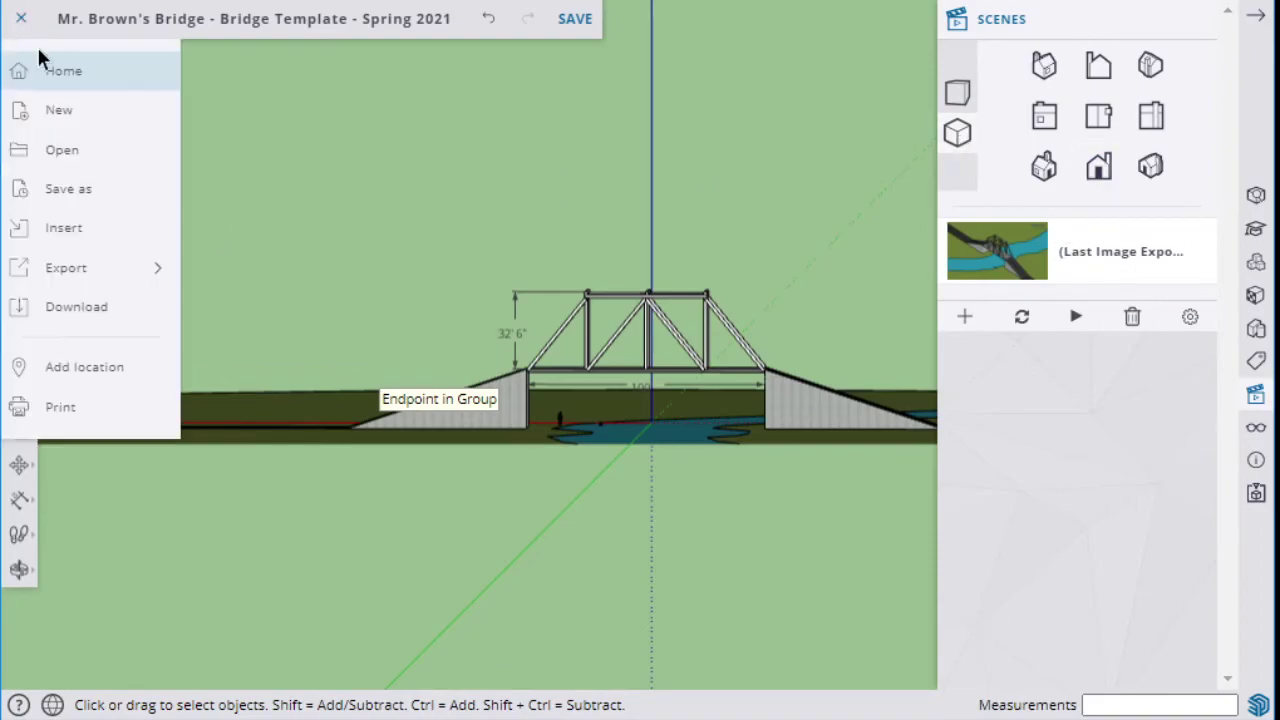
pyautogui.moveTo(90, 267)
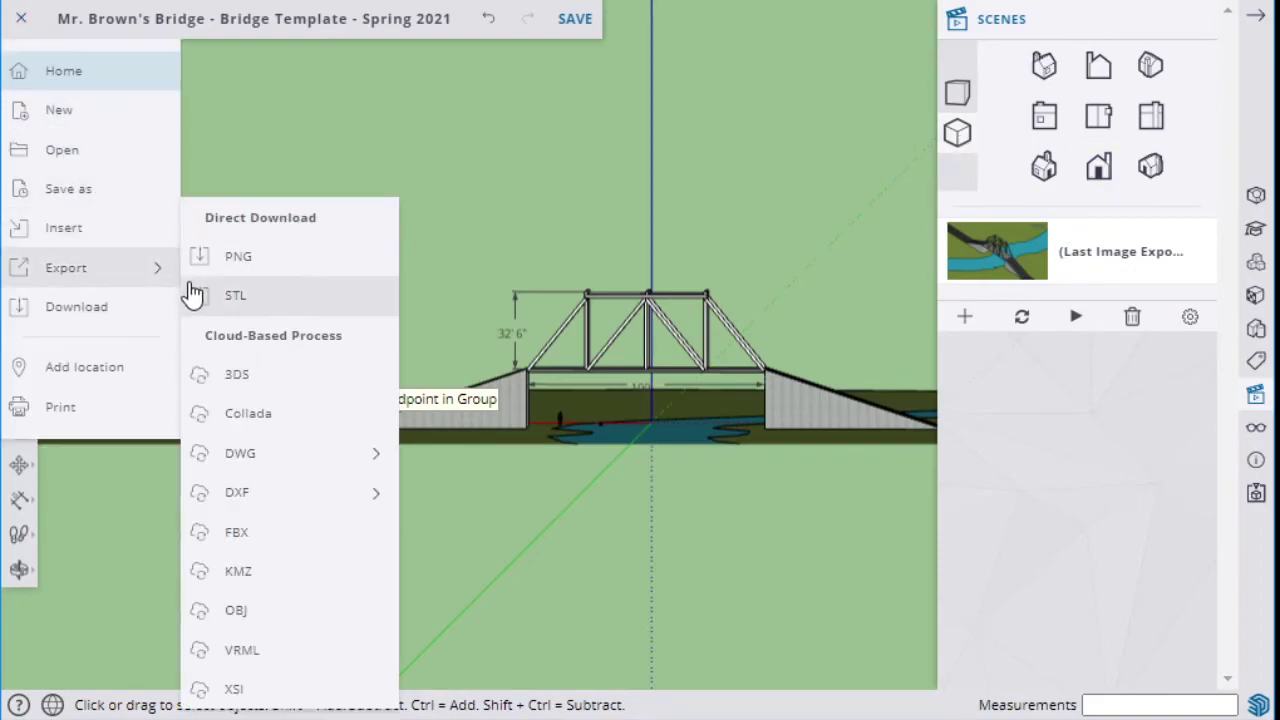
pyautogui.click(254, 257)
pyautogui.scroll(5, 489, 363)
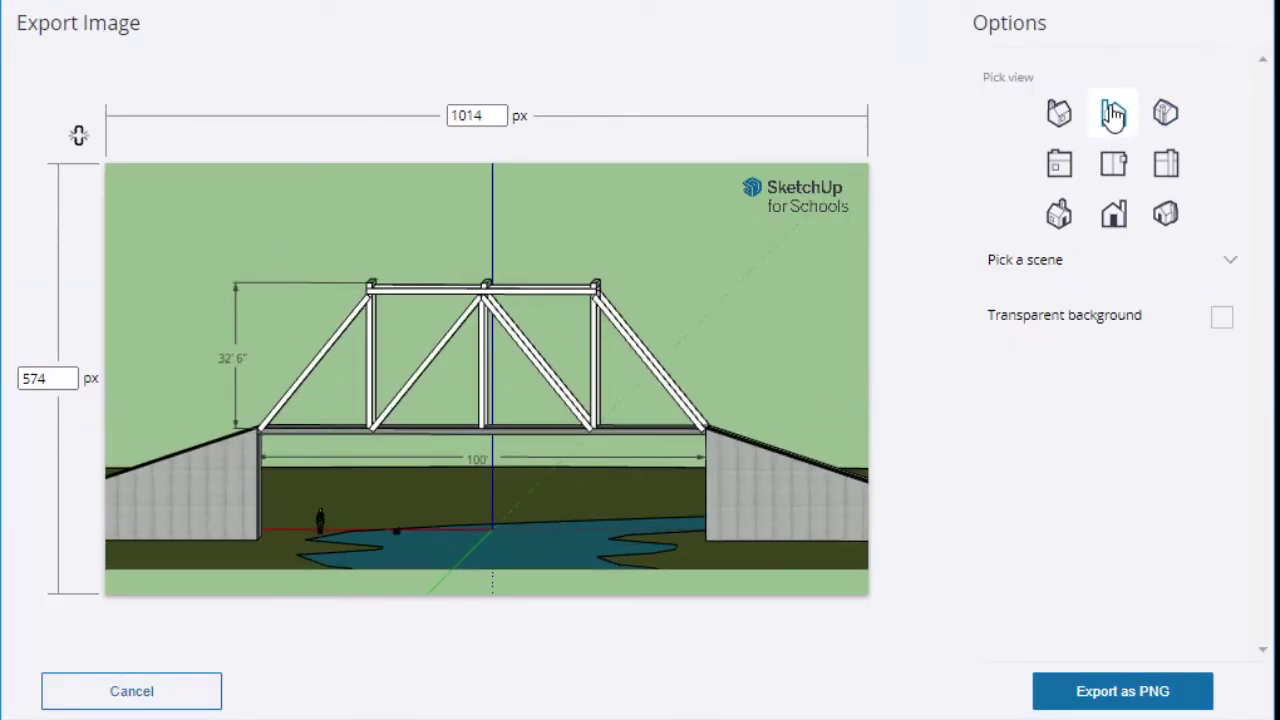
pyautogui.click(1116, 118)
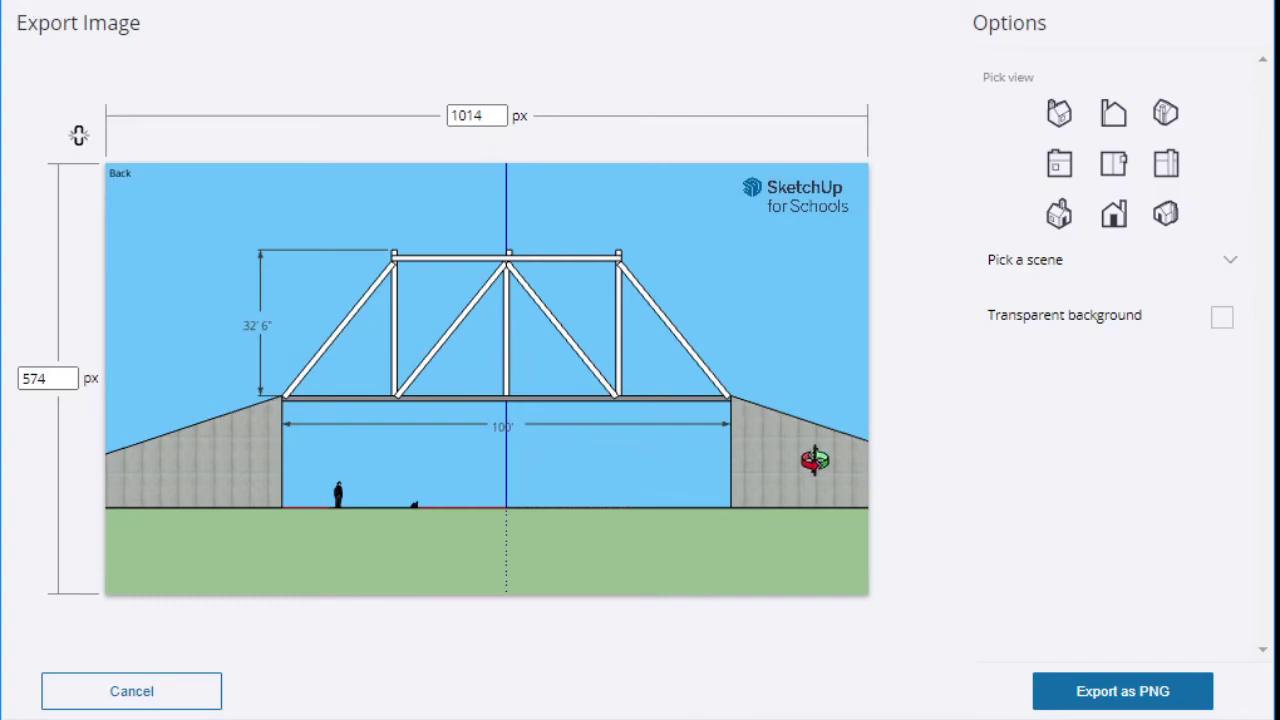
pyautogui.moveTo(515, 430); pyautogui.dragTo(280, 371)
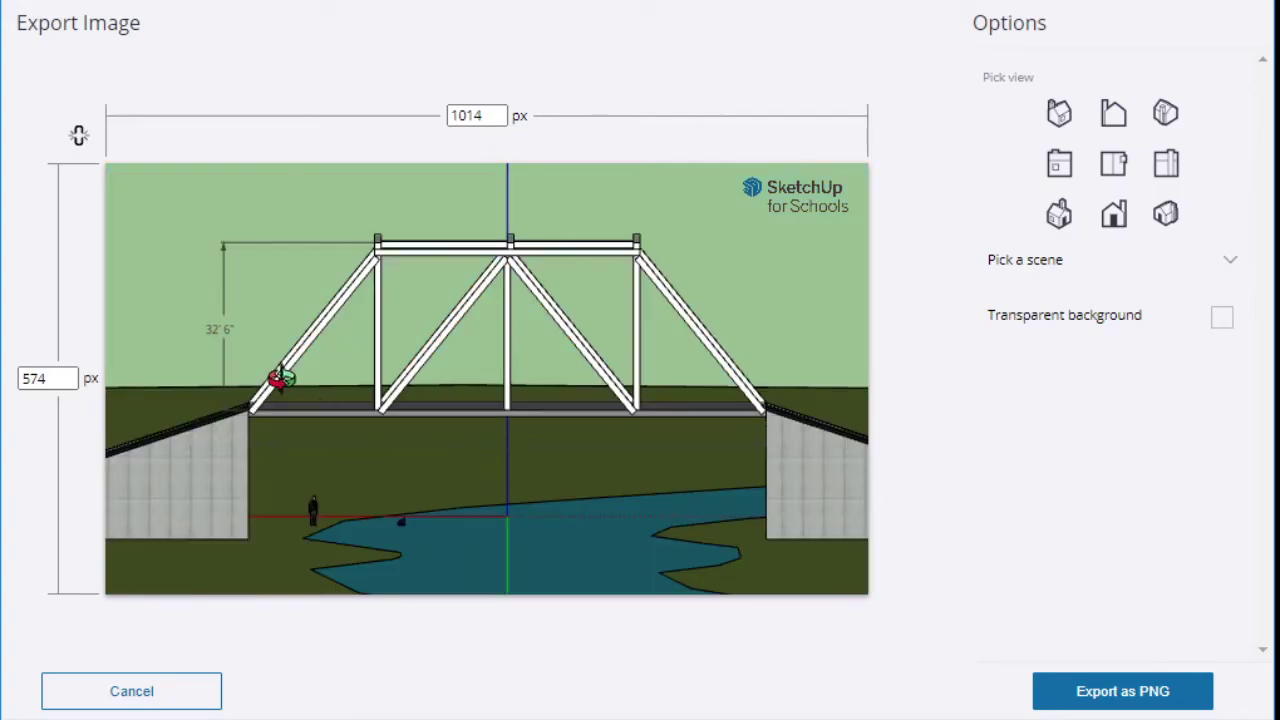
pyautogui.click(1118, 118)
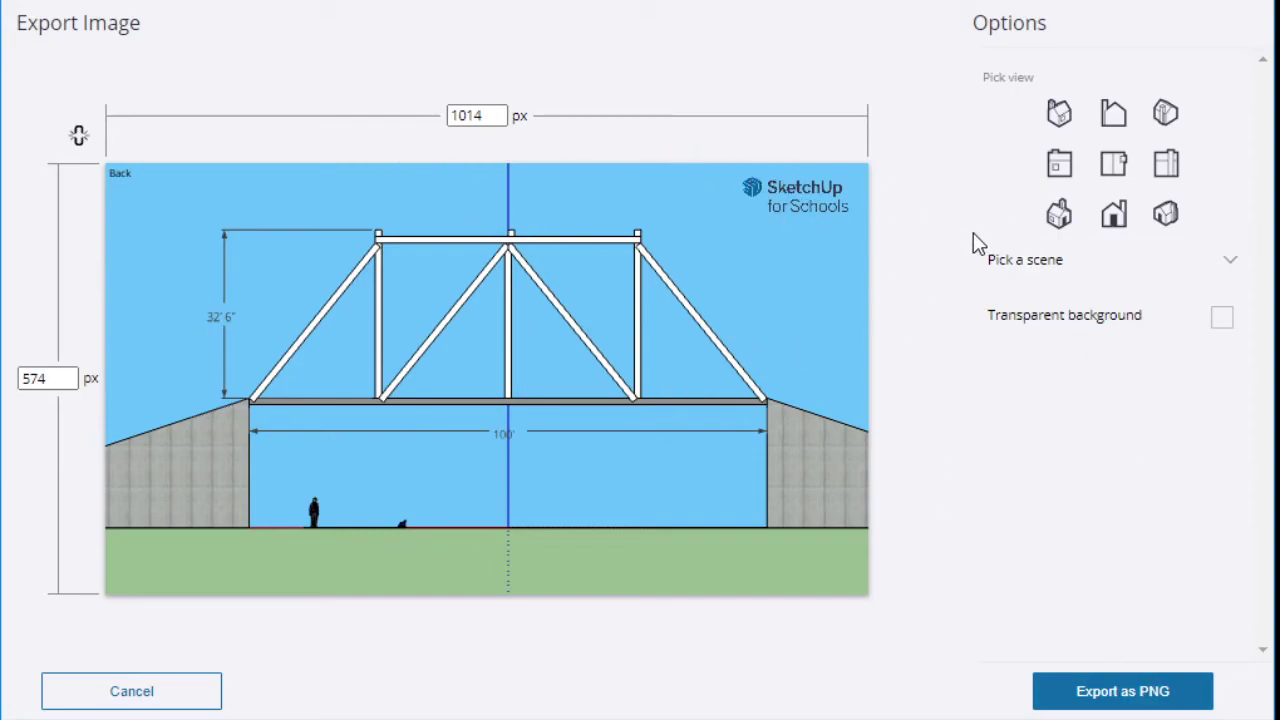
# - Keep the sky and ground background, leaving transparency off, and export the PNG
pyautogui.click(1222, 318)
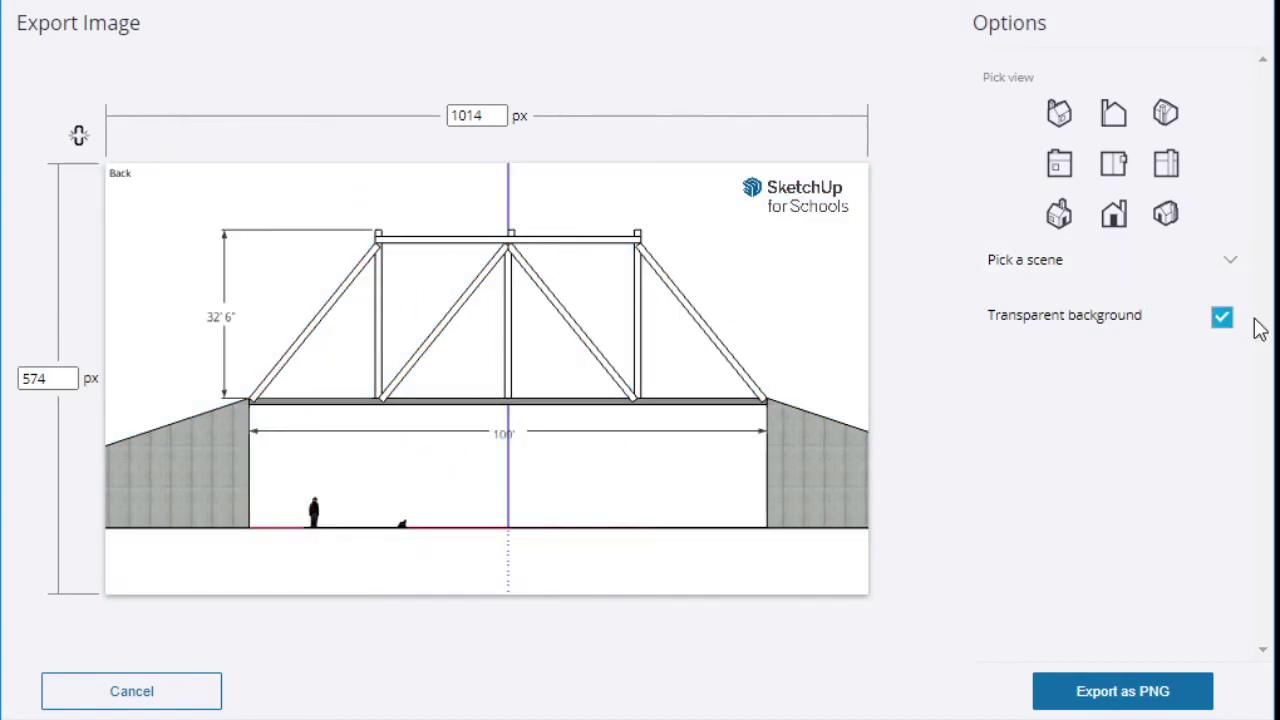
pyautogui.click(1222, 316)
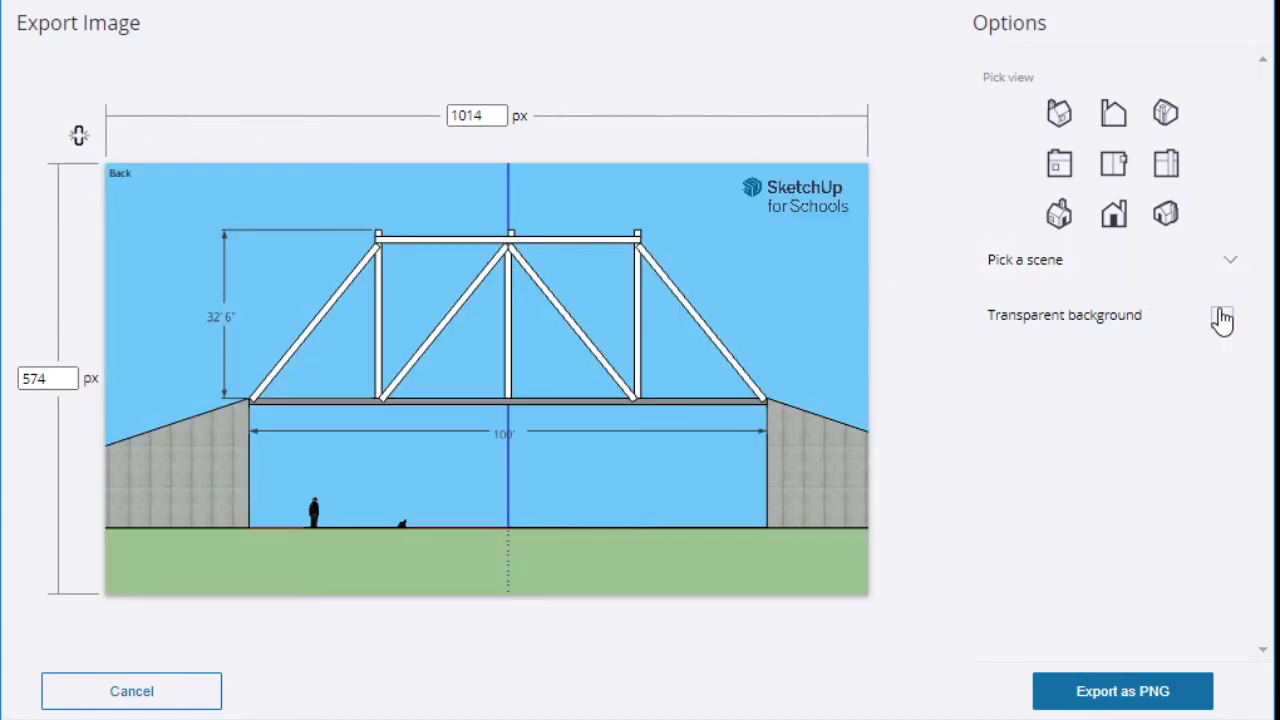
pyautogui.click(1105, 700)
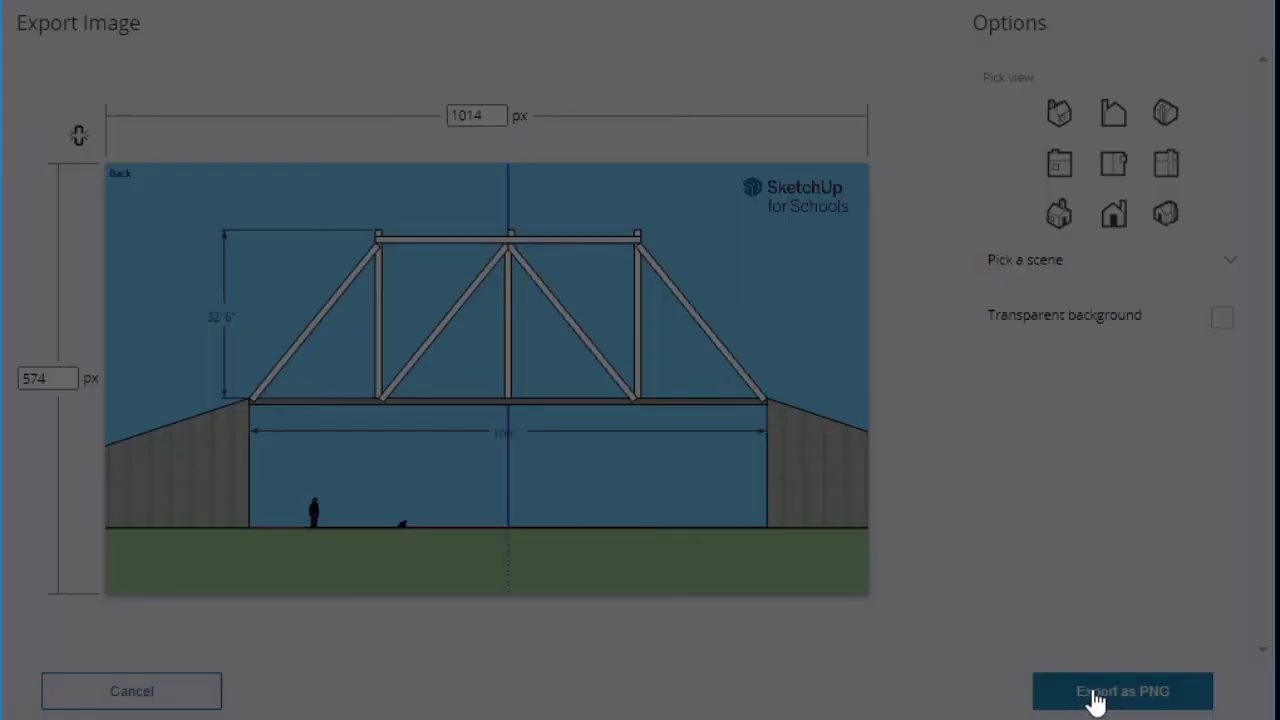